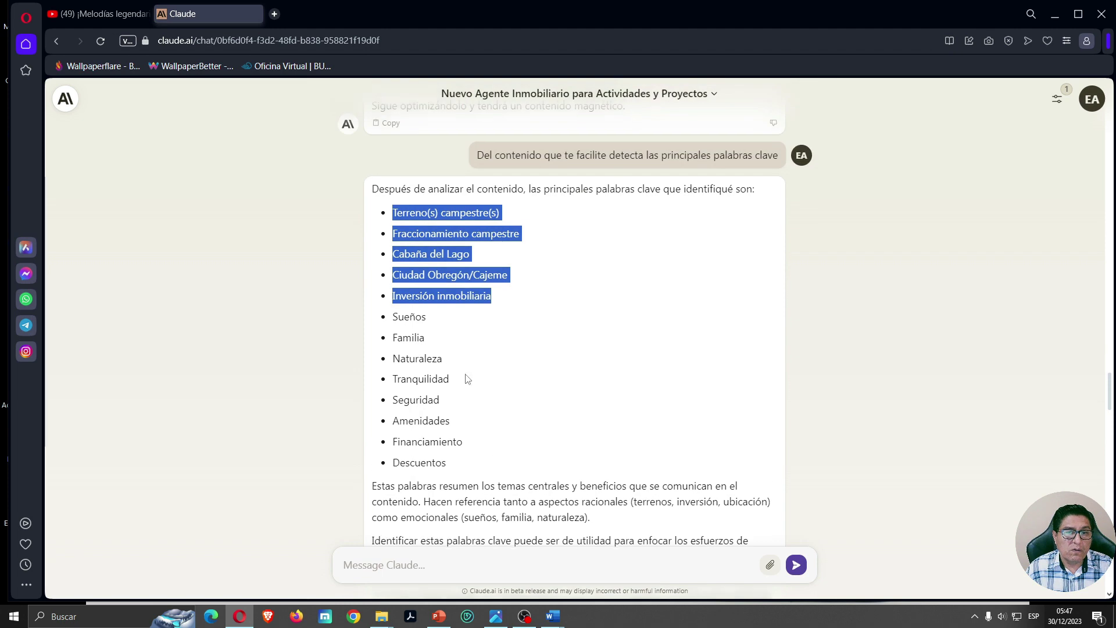
- Review Claude's content recommendations in the chat and switch to Word to examine Panels 1 and 2 of the landing page mockup
{"action": "scroll", "coordinate": [466, 374], "scroll_direction": "up", "scroll_amount": 5}
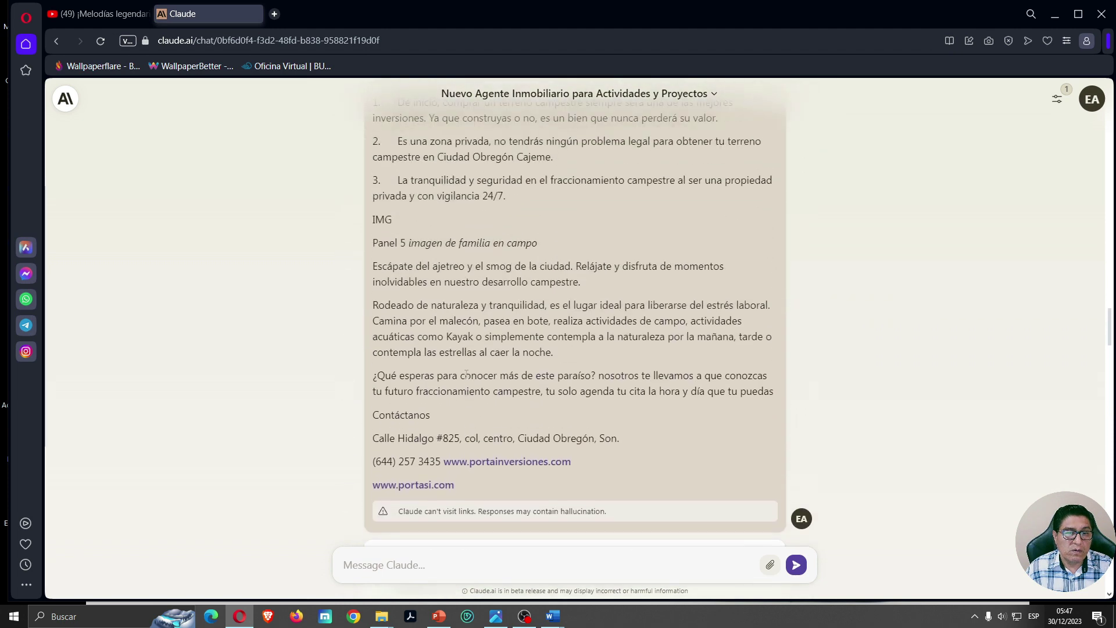
{"action": "scroll", "coordinate": [466, 374], "scroll_direction": "down", "scroll_amount": 6}
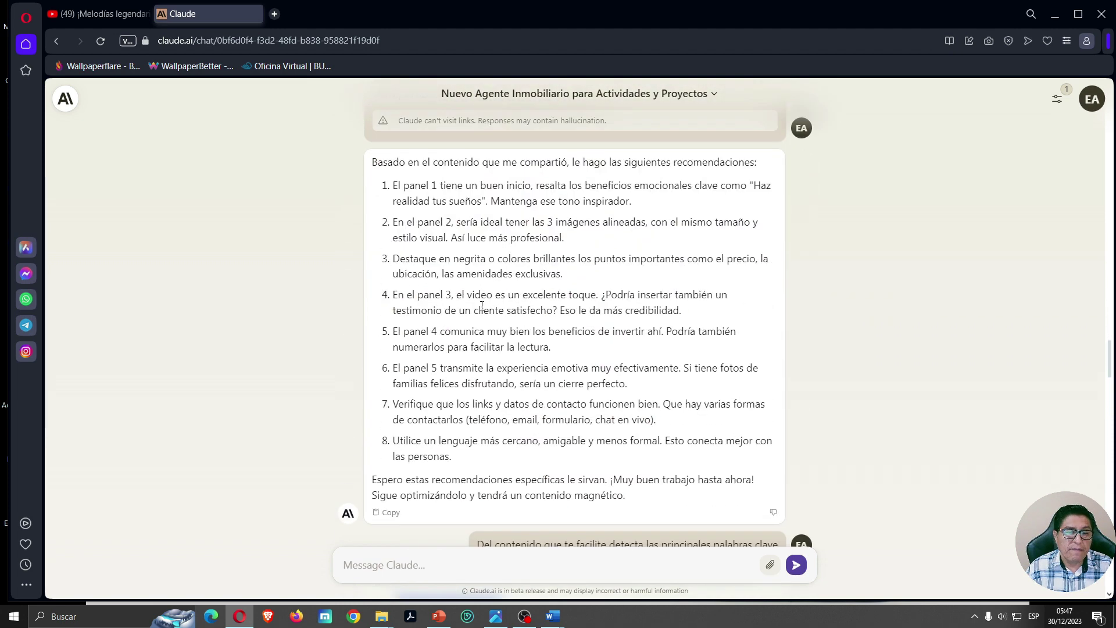
{"action": "mouse_move", "coordinate": [546, 620]}
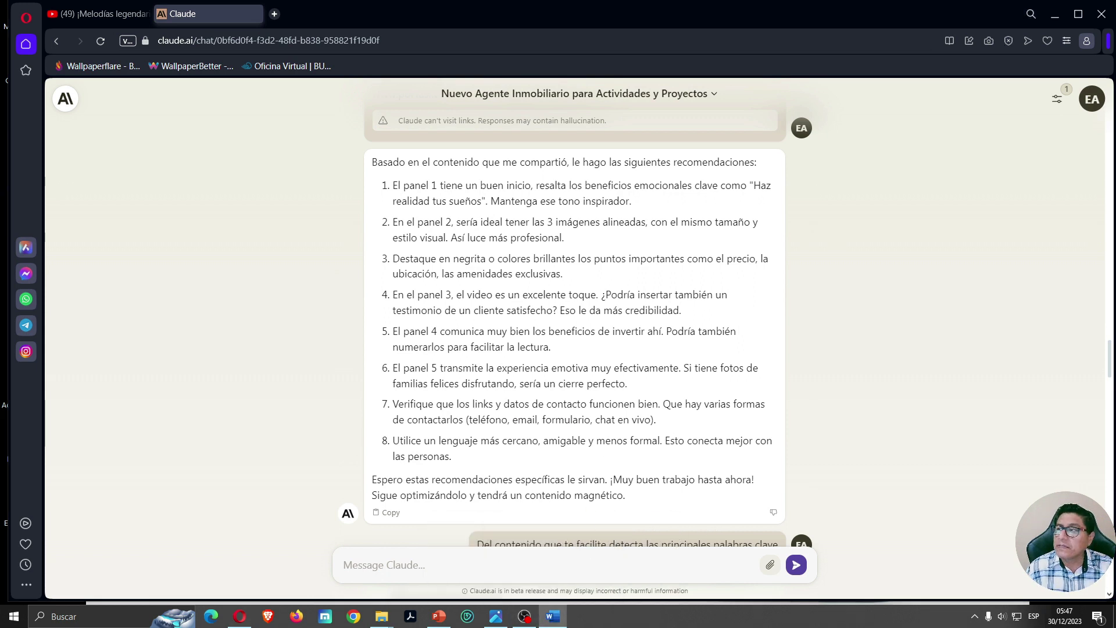
{"action": "key", "text": "alt+Tab"}
{"action": "scroll", "coordinate": [748, 165], "scroll_direction": "down", "scroll_amount": 10}
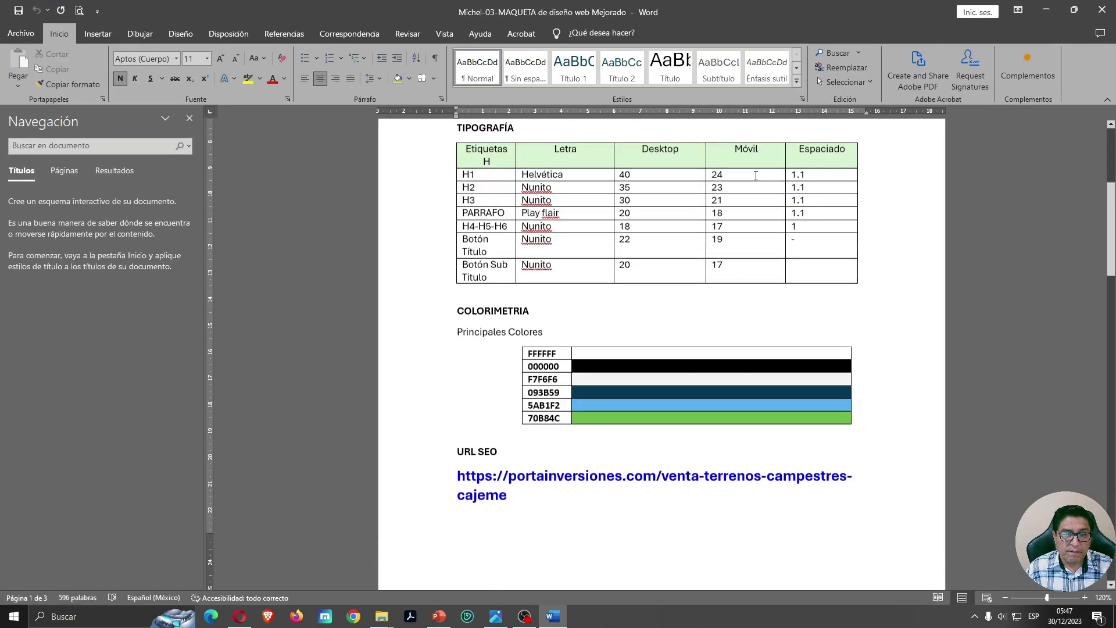
{"action": "scroll", "coordinate": [748, 165], "scroll_direction": "down", "scroll_amount": 3}
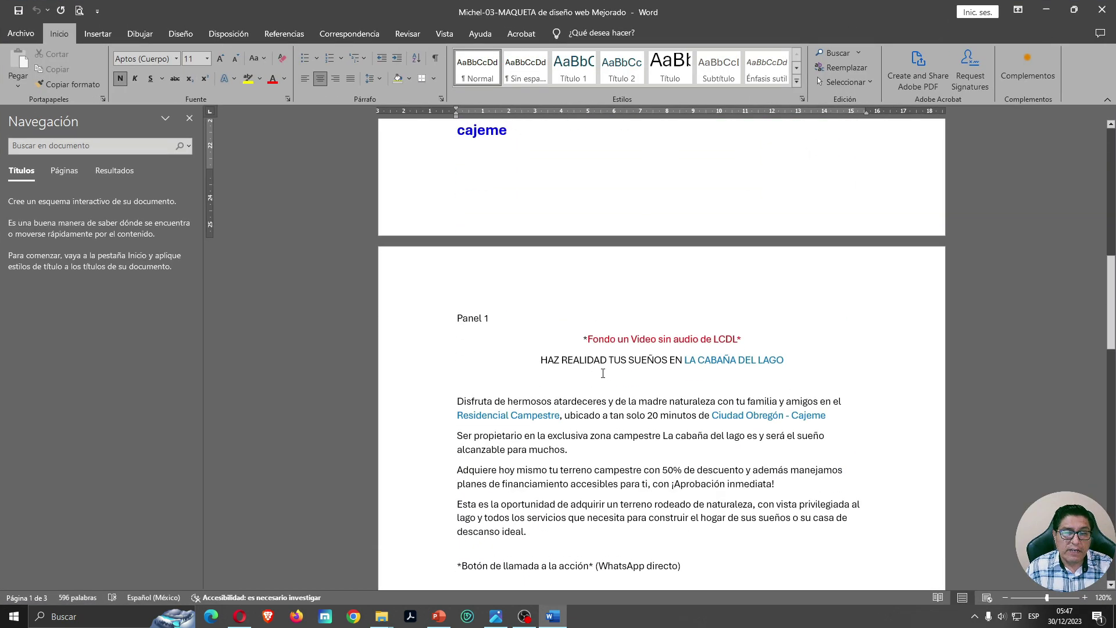
{"action": "scroll", "coordinate": [312, 317], "scroll_direction": "down", "scroll_amount": 2}
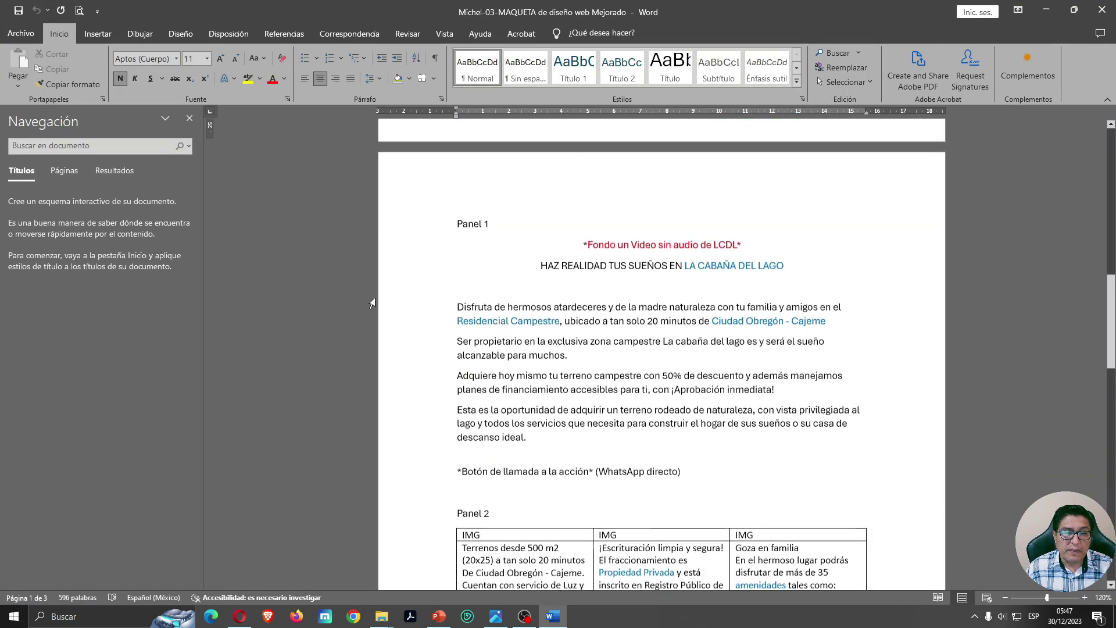
{"action": "left_click", "coordinate": [464, 305]}
{"action": "scroll", "coordinate": [510, 330], "scroll_direction": "down", "scroll_amount": 4}
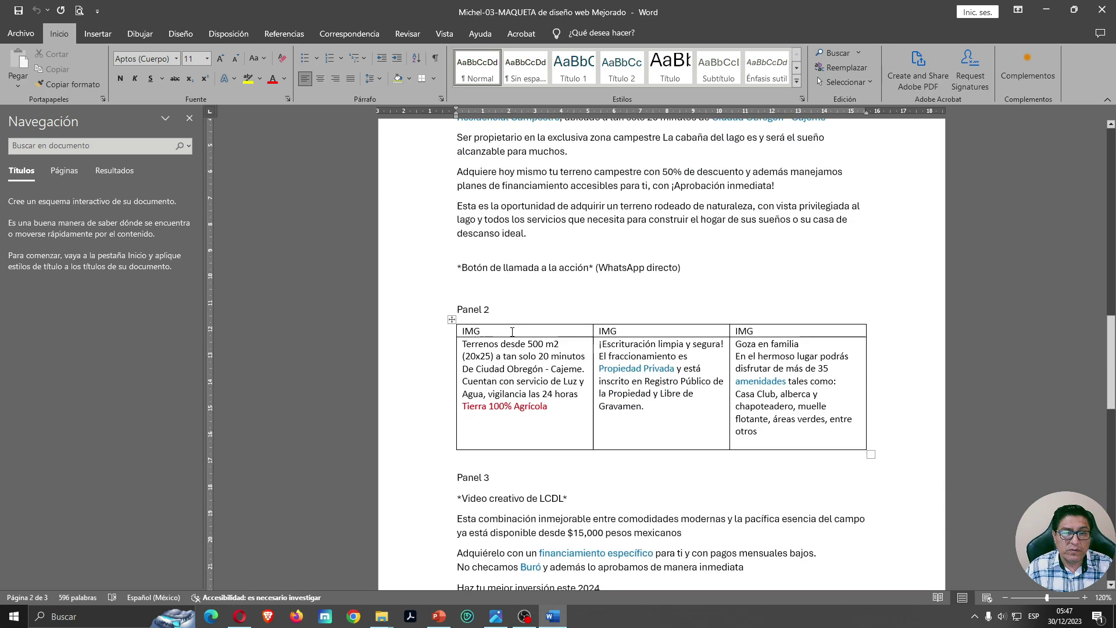
{"action": "left_click", "coordinate": [536, 392]}
{"action": "left_click", "coordinate": [799, 381]}
{"action": "scroll", "coordinate": [506, 313], "scroll_direction": "down", "scroll_amount": 2}
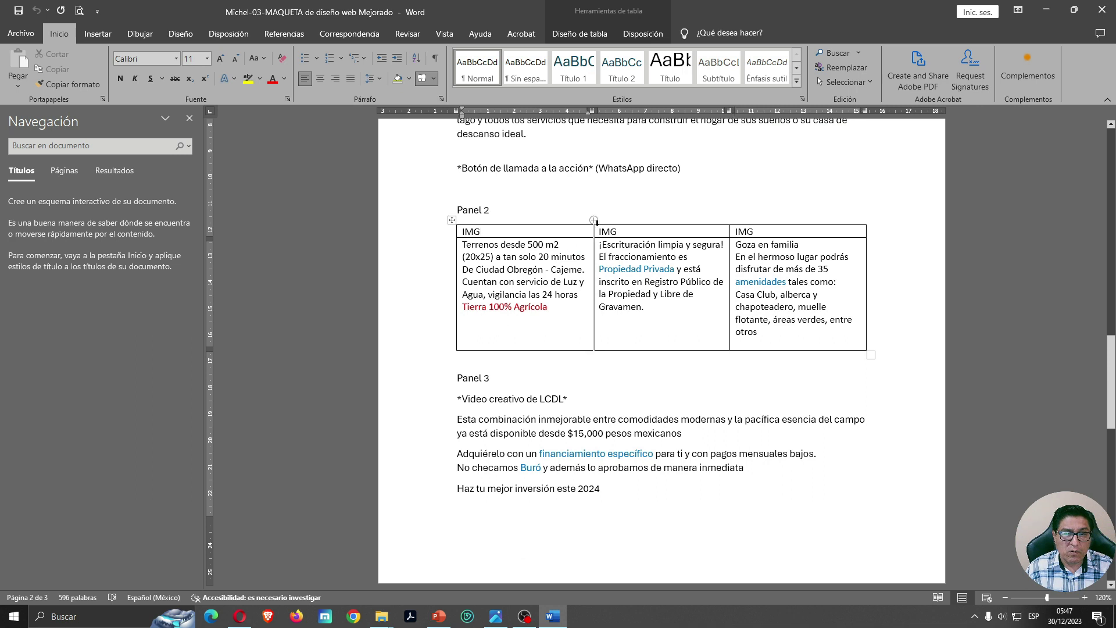
{"action": "scroll", "coordinate": [459, 273], "scroll_direction": "down", "scroll_amount": 3}
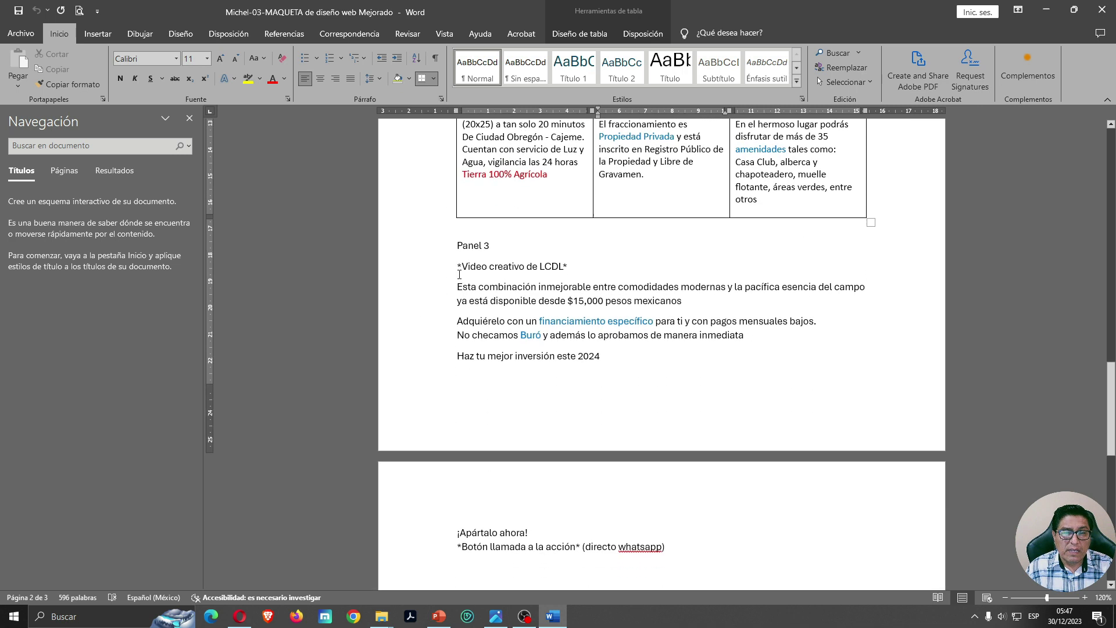
- Examine the content of Panels 3, 4 and 5 in the landing page mockup
{"action": "left_click_drag", "start_coordinate": [462, 266], "coordinate": [621, 267]}
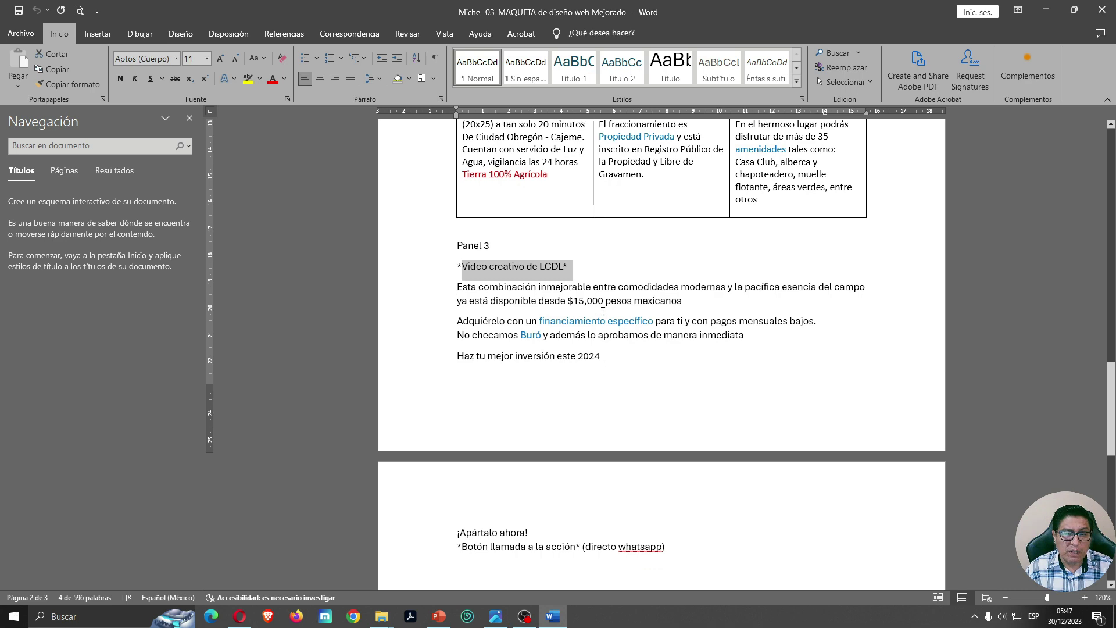
{"action": "scroll", "coordinate": [602, 300], "scroll_direction": "down", "scroll_amount": 8}
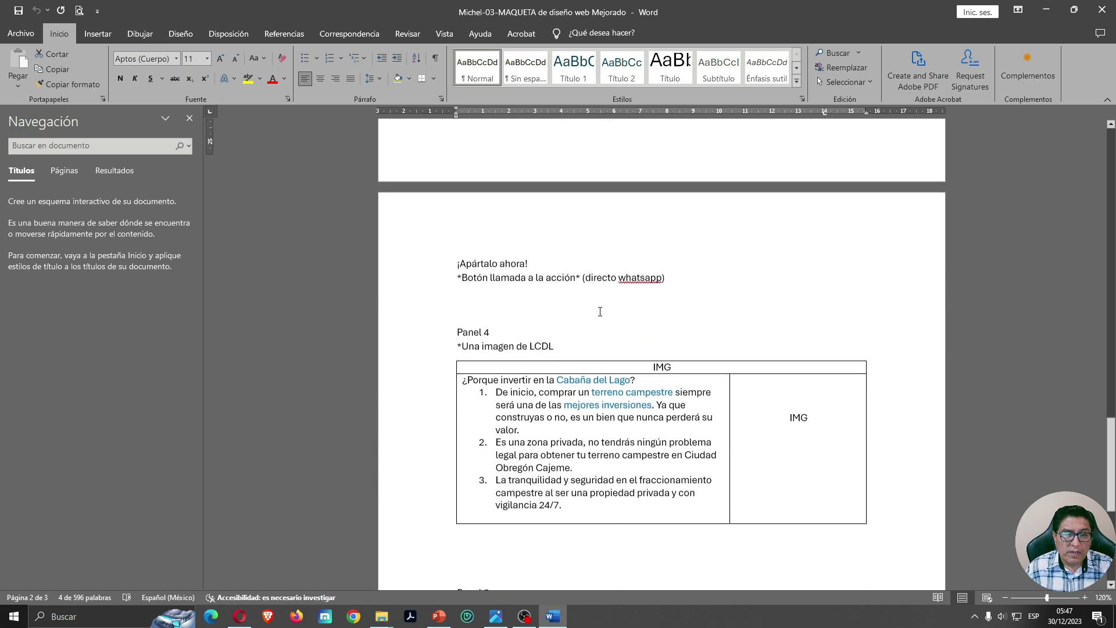
{"action": "scroll", "coordinate": [447, 402], "scroll_direction": "down", "scroll_amount": 2}
{"action": "scroll", "coordinate": [505, 360], "scroll_direction": "up", "scroll_amount": 1}
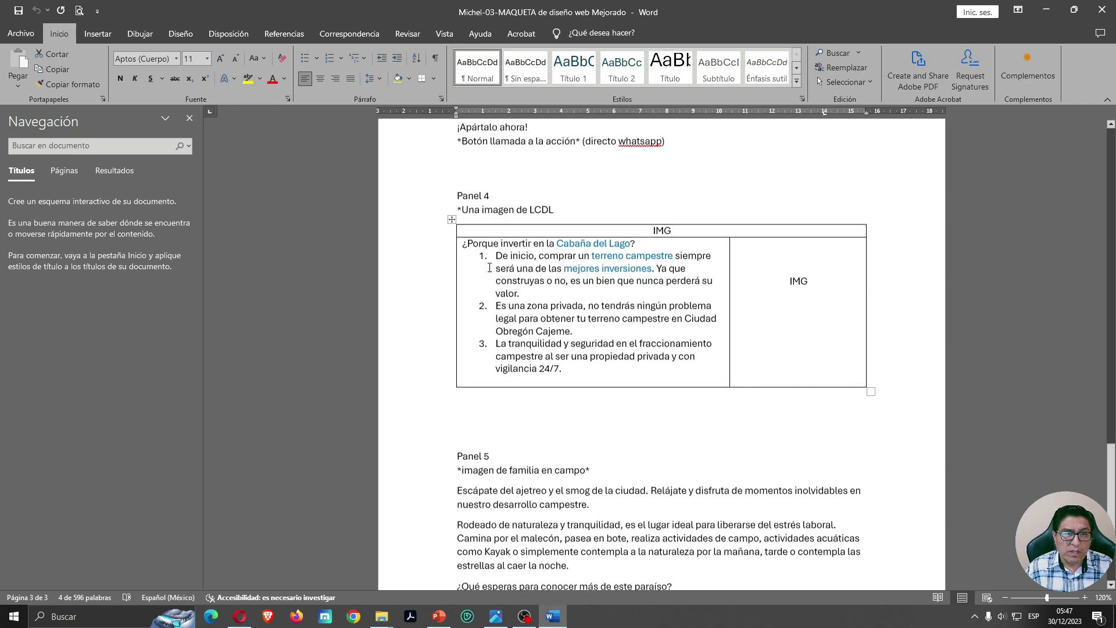
{"action": "scroll", "coordinate": [568, 318], "scroll_direction": "down", "scroll_amount": 3}
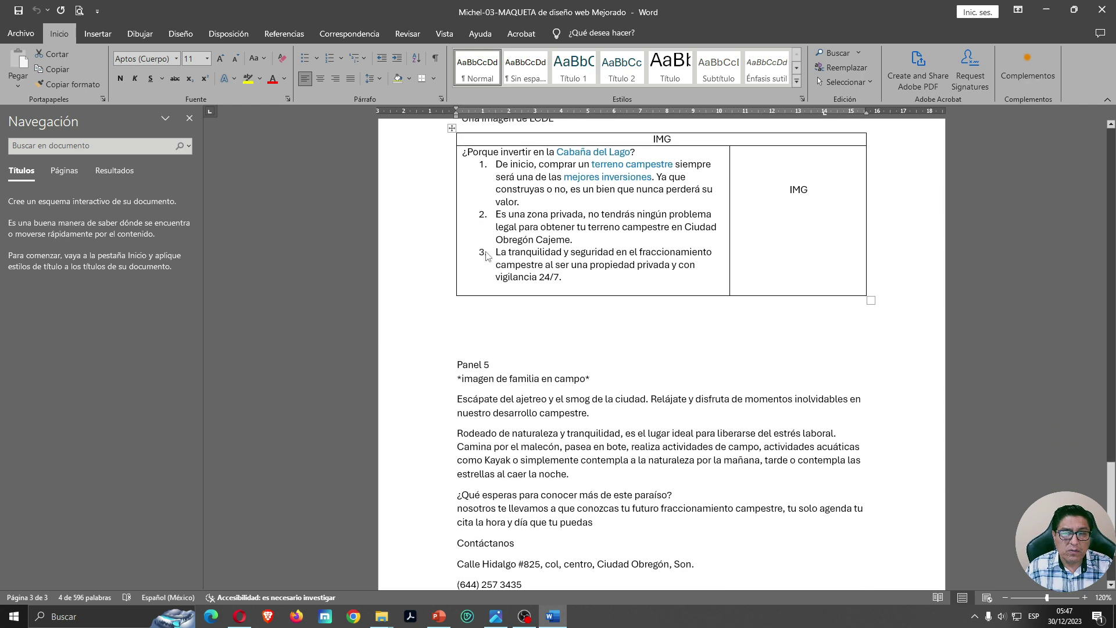
{"action": "scroll", "coordinate": [759, 248], "scroll_direction": "down", "scroll_amount": 3}
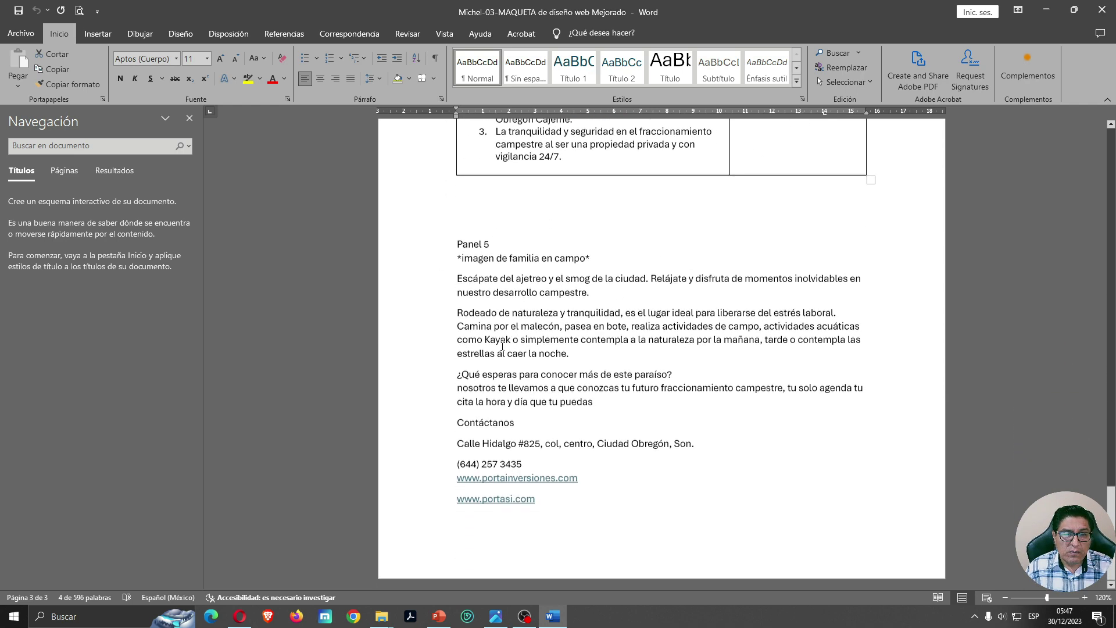
{"action": "left_click_drag", "start_coordinate": [451, 278], "coordinate": [683, 415]}
- Go back through the mockup to examine the SEO URL and the general data table on the first page
{"action": "scroll", "coordinate": [526, 359], "scroll_direction": "up", "scroll_amount": 15}
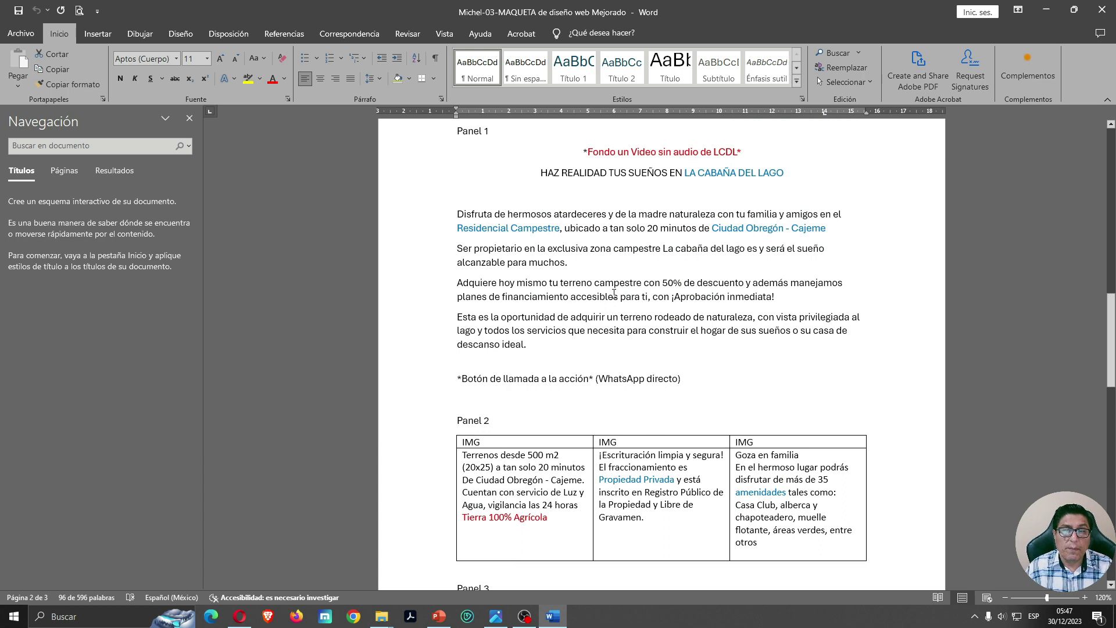
{"action": "scroll", "coordinate": [614, 292], "scroll_direction": "up", "scroll_amount": 7}
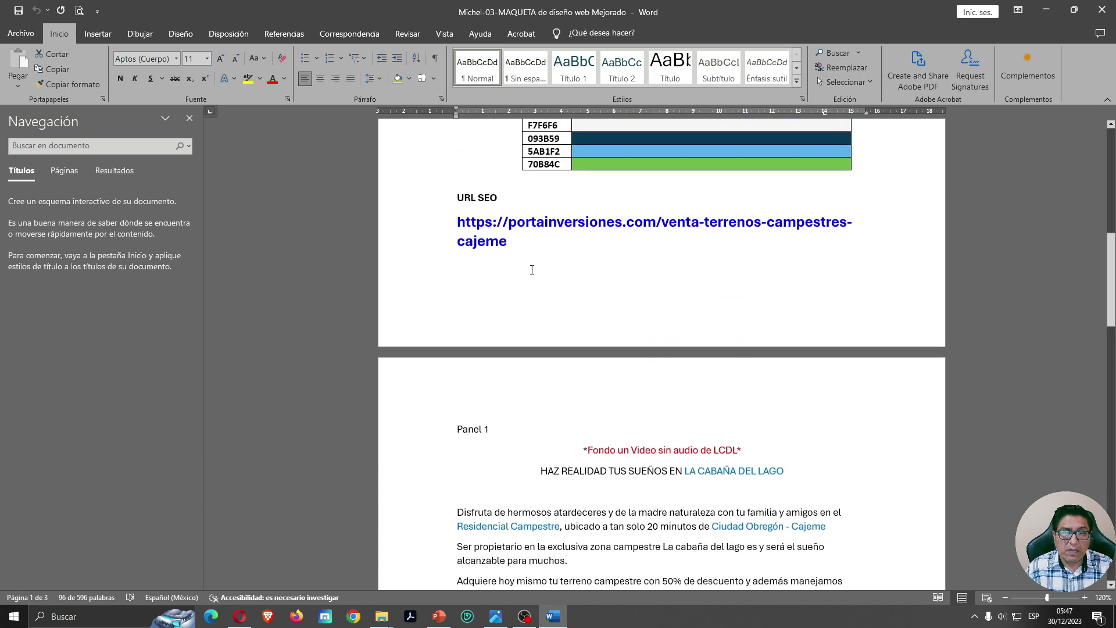
{"action": "left_click_drag", "start_coordinate": [517, 245], "coordinate": [433, 228]}
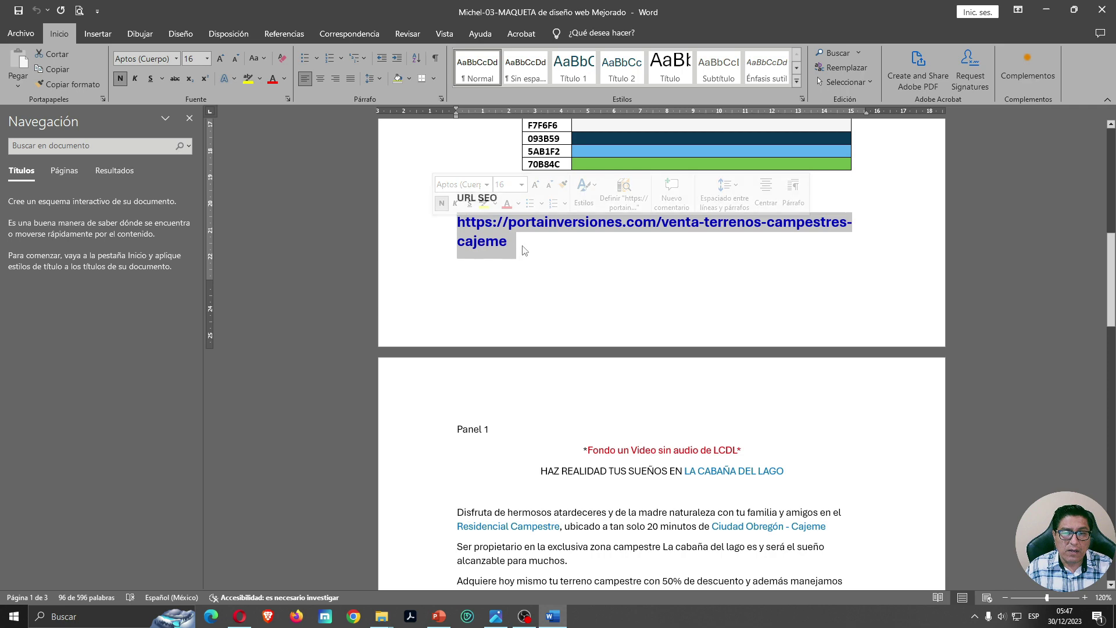
{"action": "scroll", "coordinate": [465, 200], "scroll_direction": "up", "scroll_amount": 1}
{"action": "scroll", "coordinate": [514, 261], "scroll_direction": "up", "scroll_amount": 12}
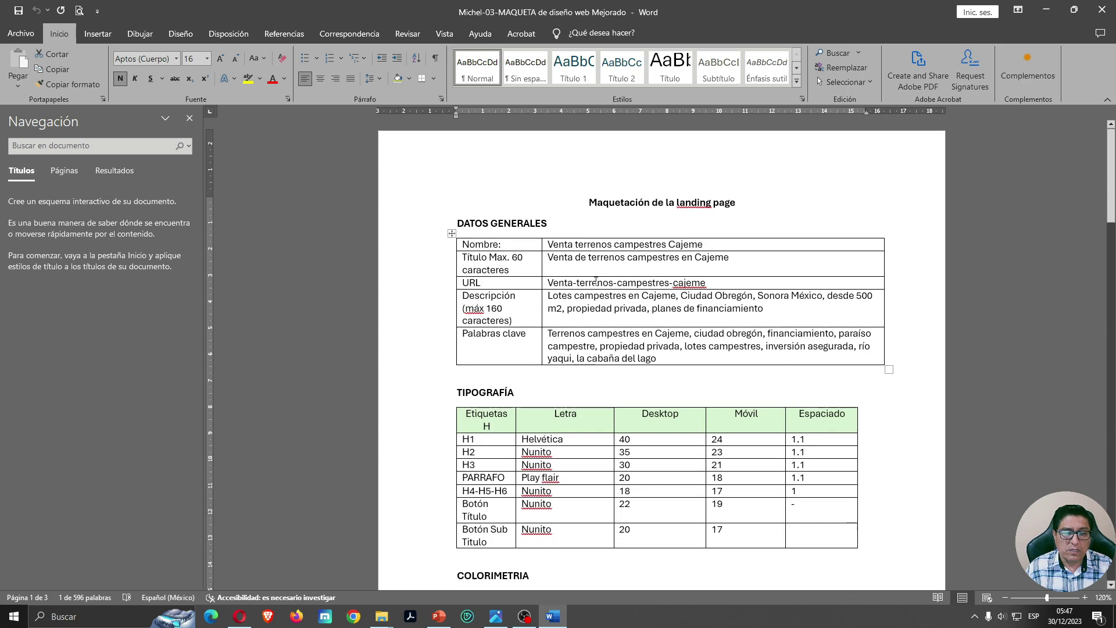
- Switch to Edge and open the Website Builder tool from the Builderall office
{"action": "left_click", "coordinate": [208, 619]}
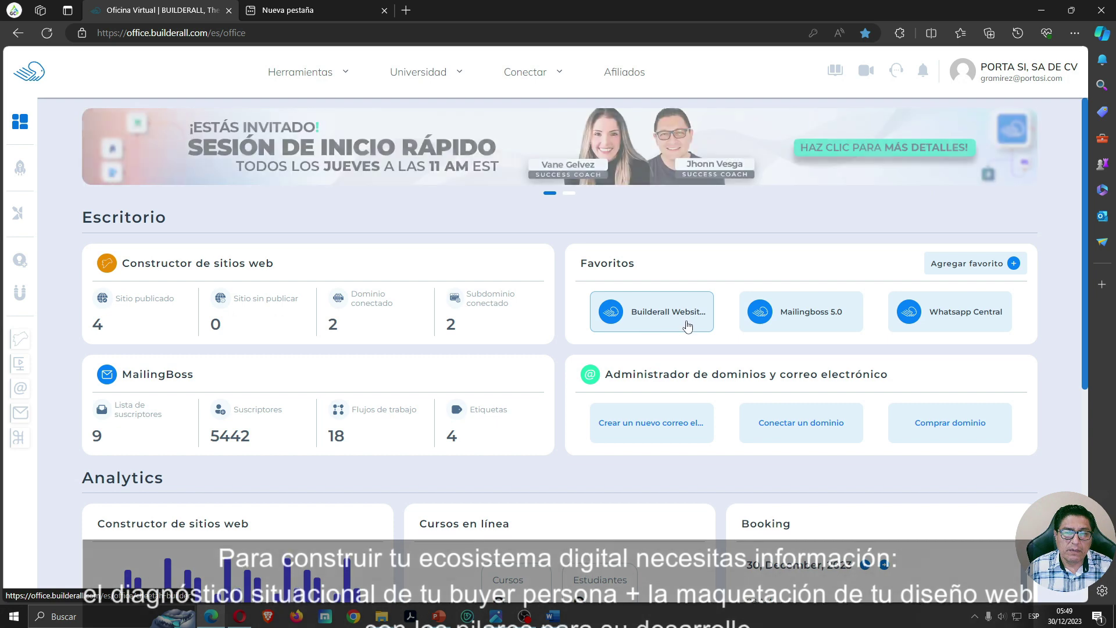
{"action": "mouse_move", "coordinate": [331, 75]}
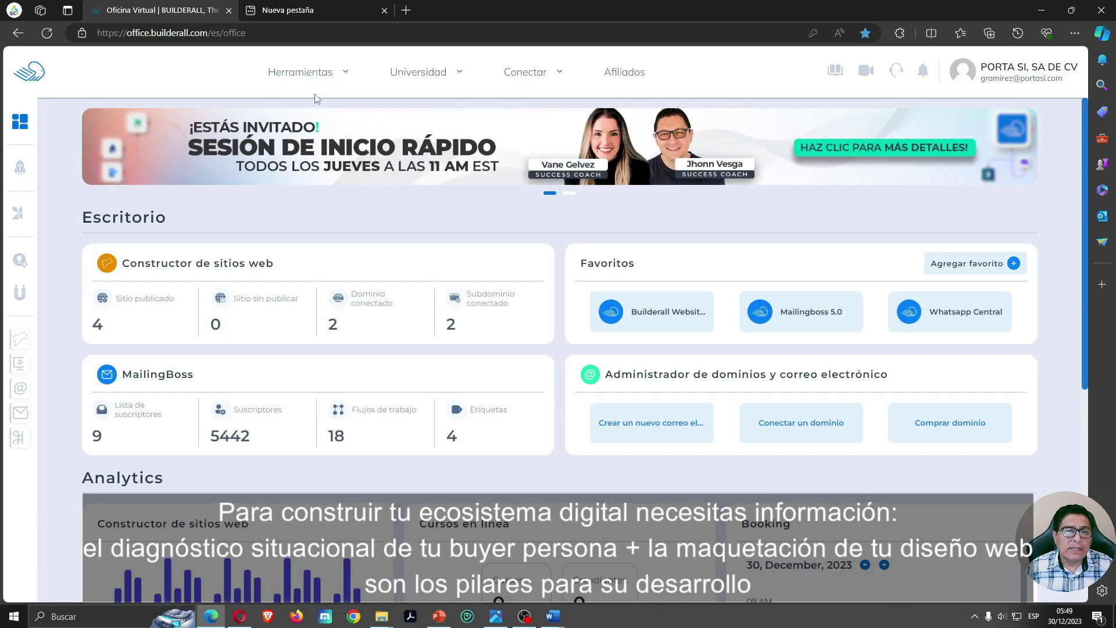
{"action": "mouse_move", "coordinate": [304, 93]}
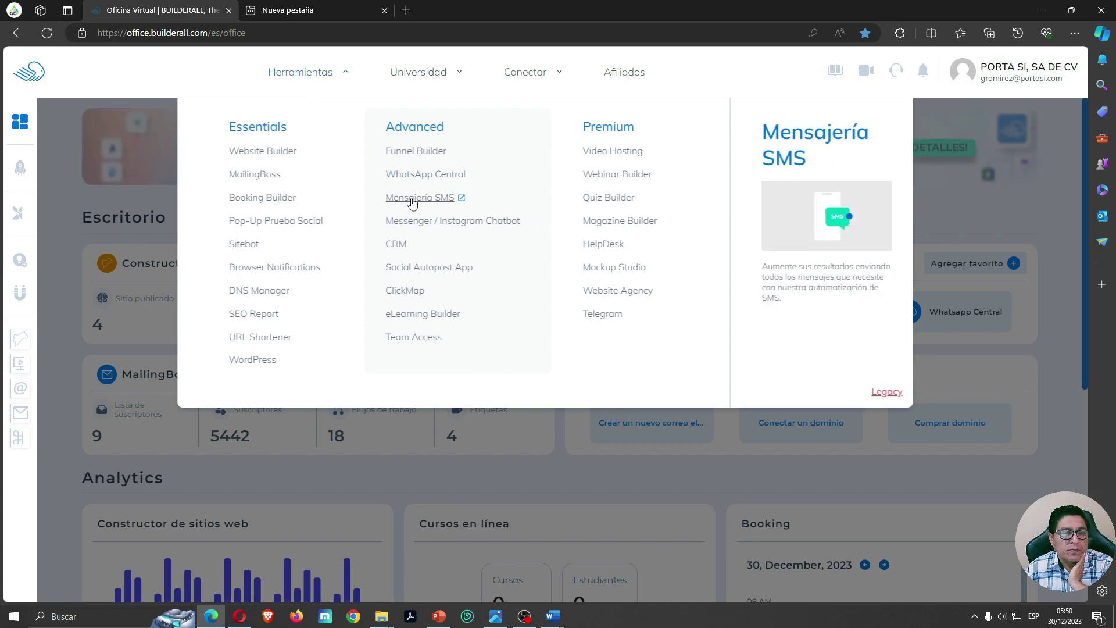
{"action": "left_click", "coordinate": [302, 151]}
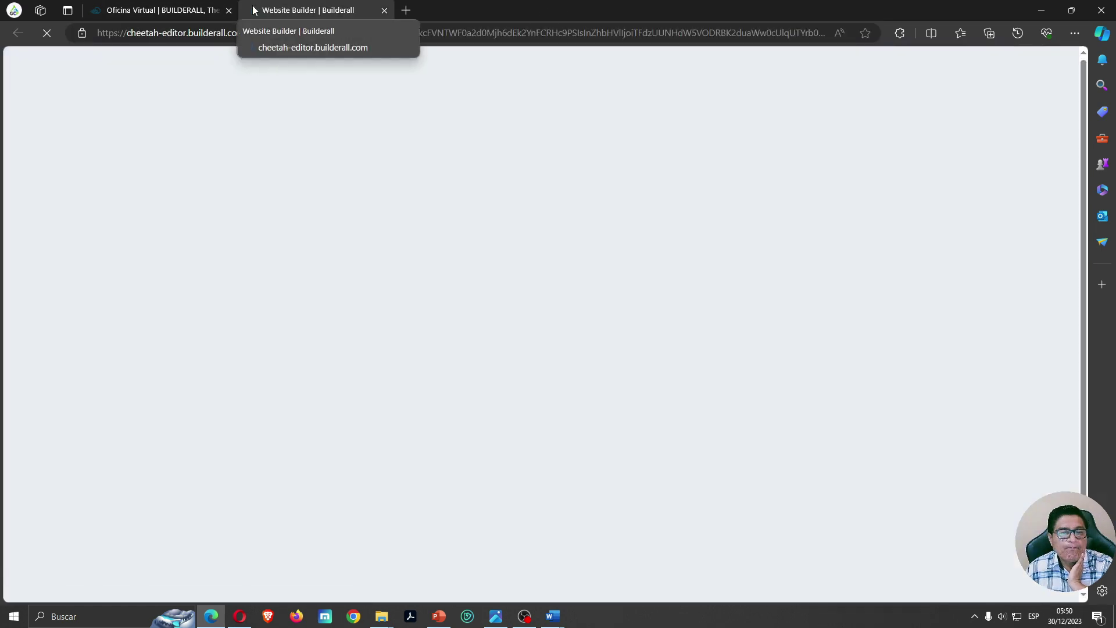
- Open the list of pages of the published Porta inversiones site
{"action": "scroll", "coordinate": [334, 349], "scroll_direction": "down", "scroll_amount": 3}
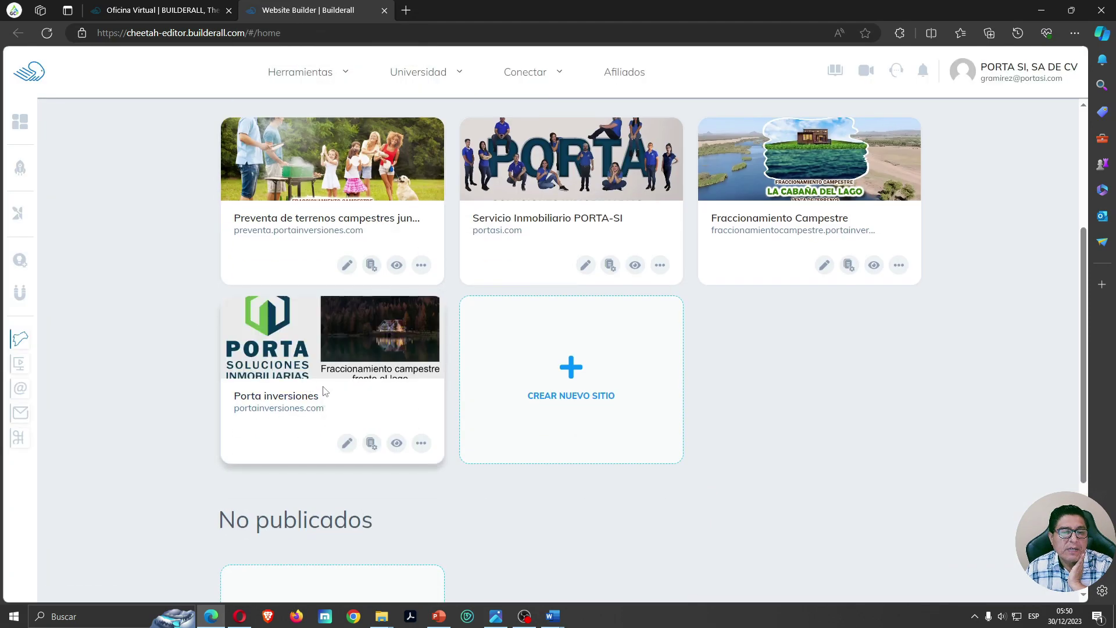
{"action": "left_click", "coordinate": [421, 443]}
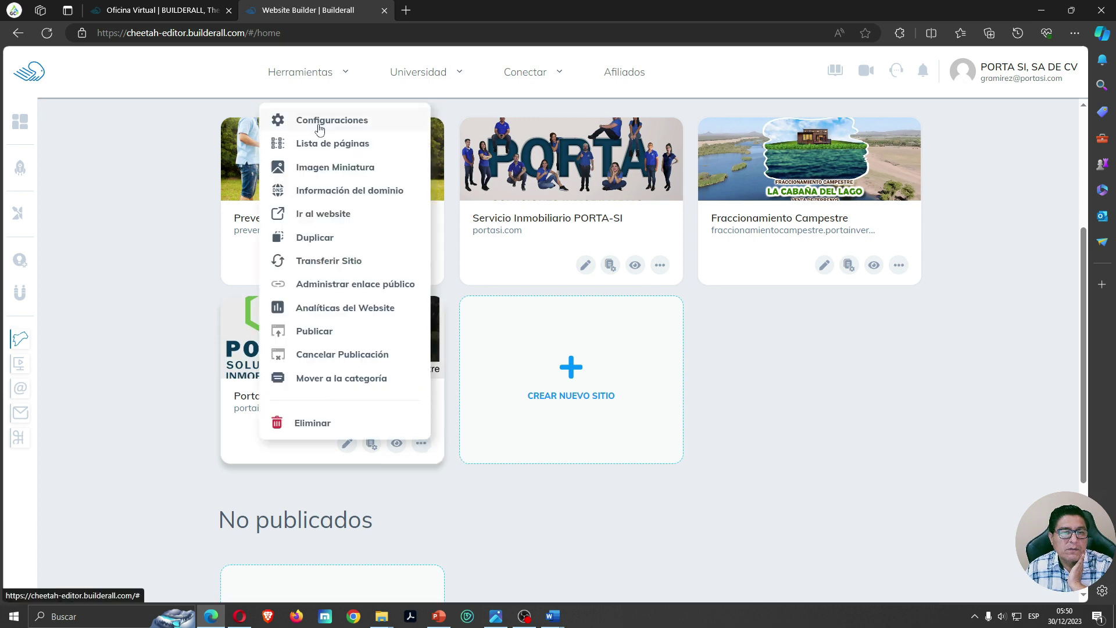
{"action": "left_click", "coordinate": [323, 146]}
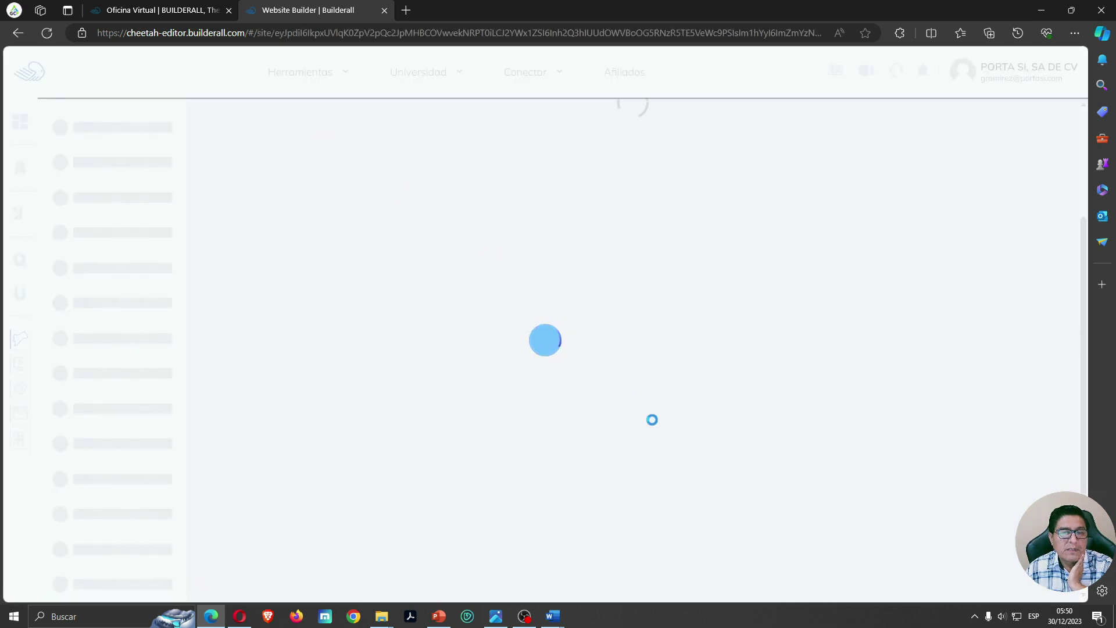
- Start a new standard page in the site and name it "Venta terrenos campestres Cajeme", as in the Word mockup
{"action": "scroll", "coordinate": [504, 382], "scroll_direction": "down", "scroll_amount": 3}
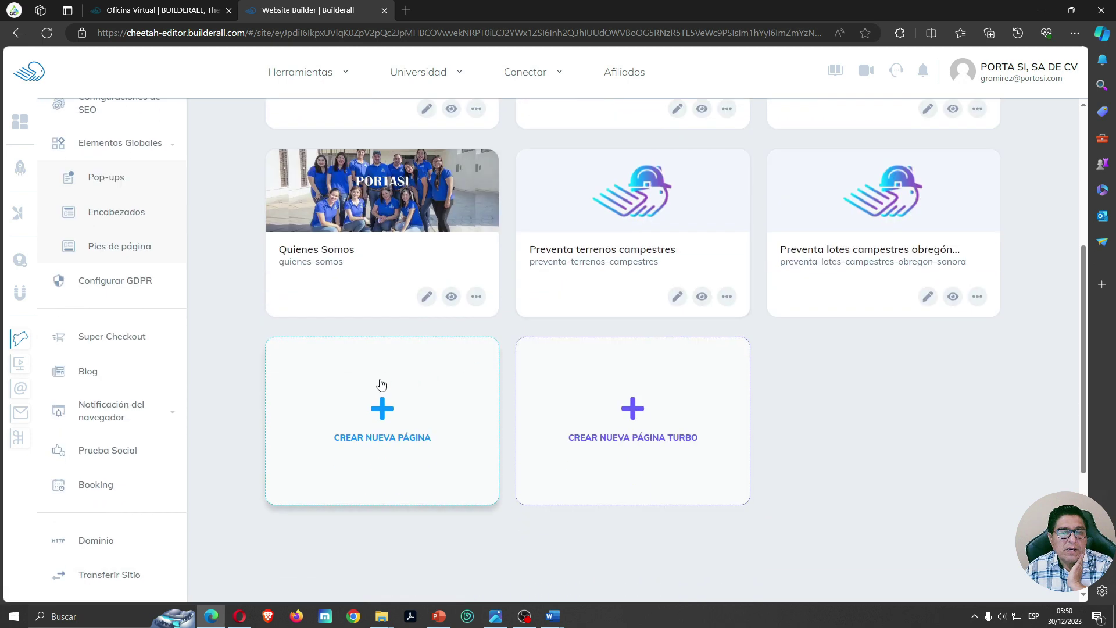
{"action": "scroll", "coordinate": [382, 407], "scroll_direction": "up", "scroll_amount": 1}
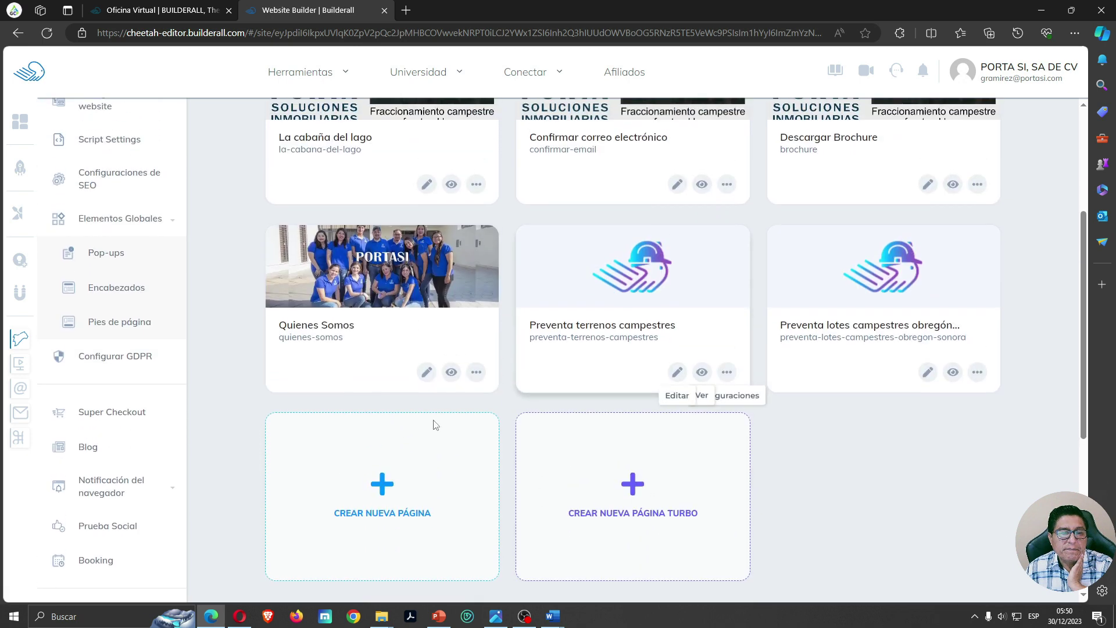
{"action": "left_click", "coordinate": [382, 484]}
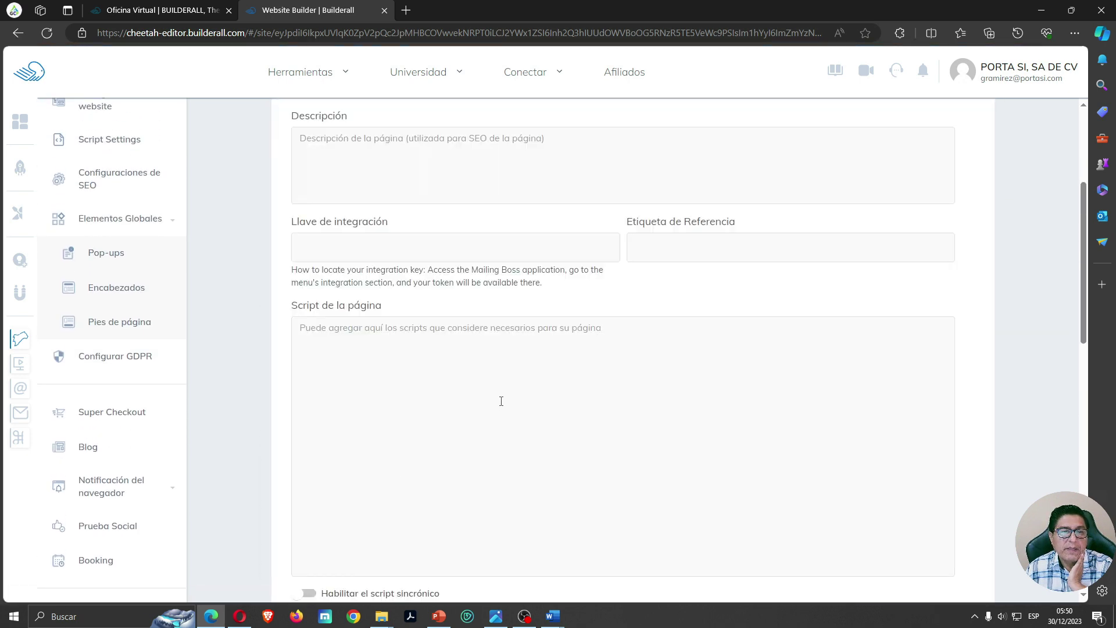
{"action": "scroll", "coordinate": [501, 401], "scroll_direction": "up", "scroll_amount": 4}
{"action": "left_click", "coordinate": [366, 301]}
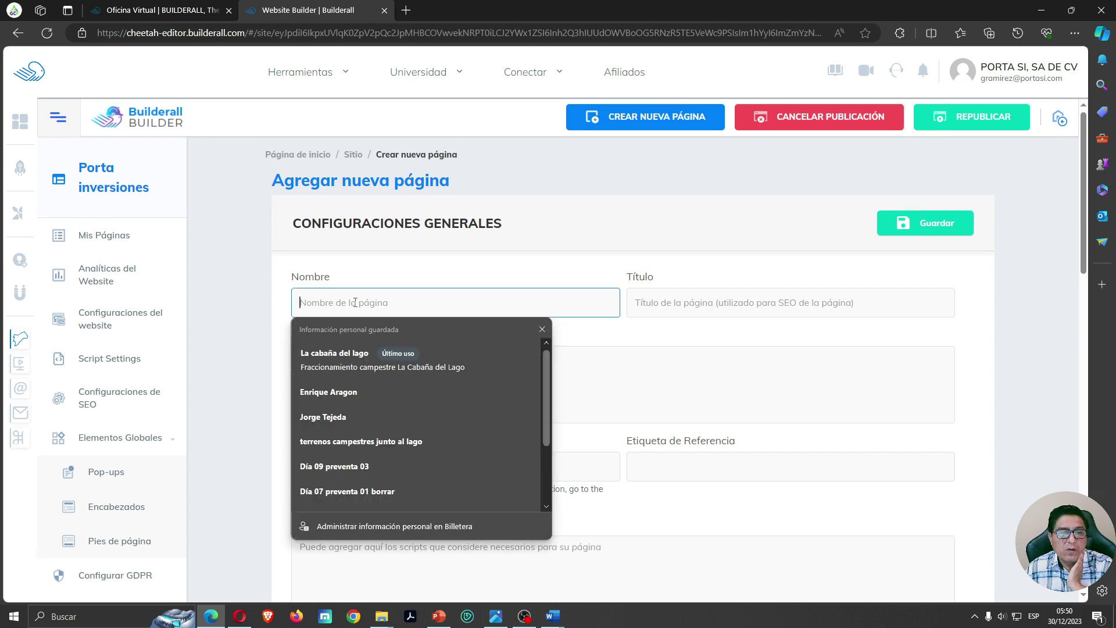
{"action": "left_click", "coordinate": [552, 617]}
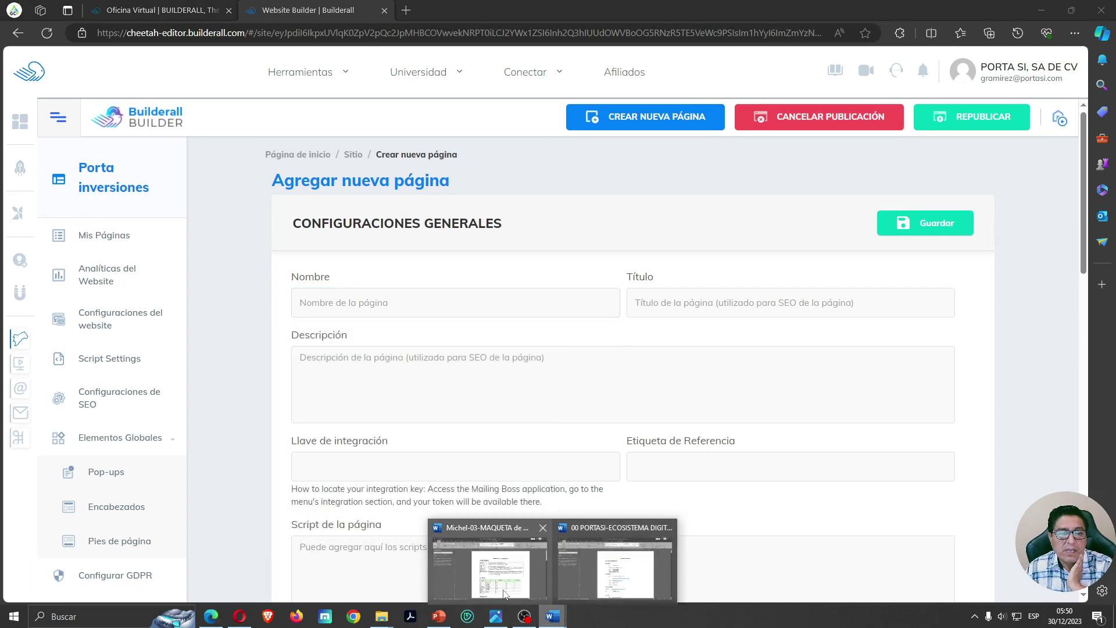
{"action": "left_click", "coordinate": [373, 311]}
{"action": "type", "text": "Venta terrenos campestres Cajeme"}
- Fill in the page's SEO title from the Word mockup as "Venta de terrenos campestres en Cajeme"
{"action": "key", "text": "alt+Tab"}
{"action": "left_click", "coordinate": [760, 304]}
{"action": "type", "text": "Venta de terrenos campestres en Cajeme"}
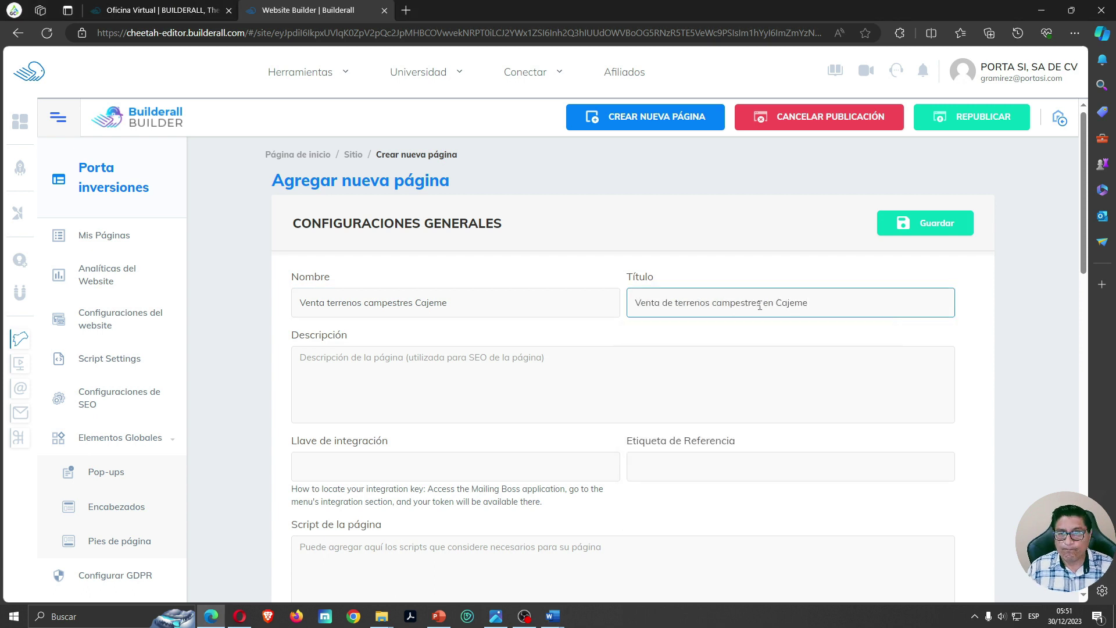
- Set the page description to "Lotes campestres en Cajeme, Ciudad Obregón, Sonora México, desde 500 m2, propiedad privada, planes de financiamiento"
{"action": "key", "text": "alt+Tab"}
{"action": "left_click", "coordinate": [439, 373]}
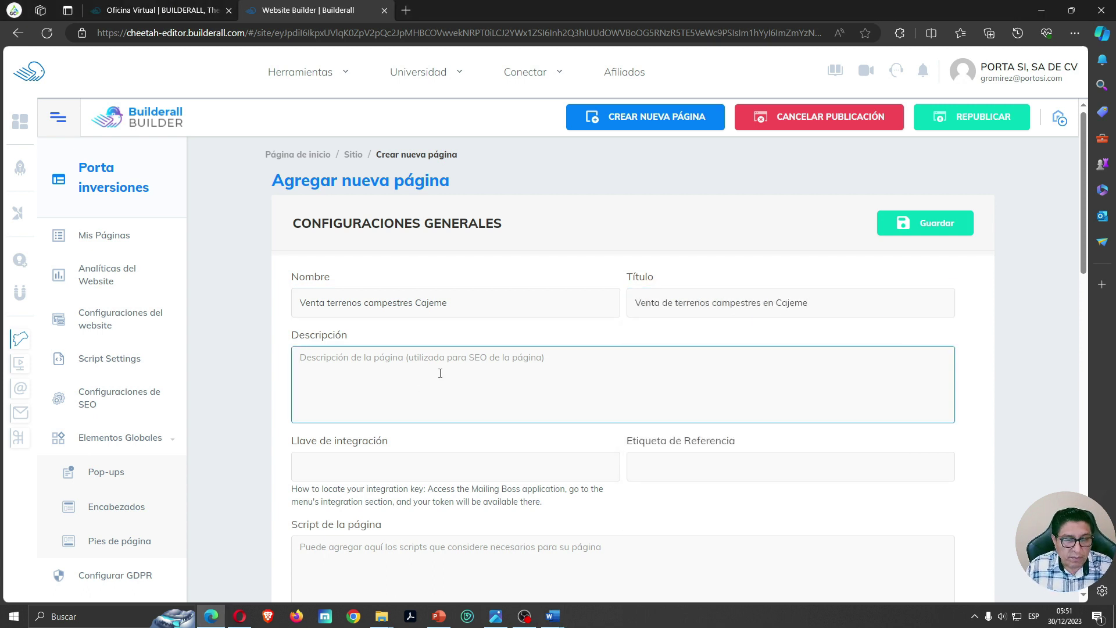
{"action": "type", "text": "Lotes campestres en Cajeme, Ciudad Obregón, Sonora México, desde 500 m2, propiedad privada, planes de financiamiento"}
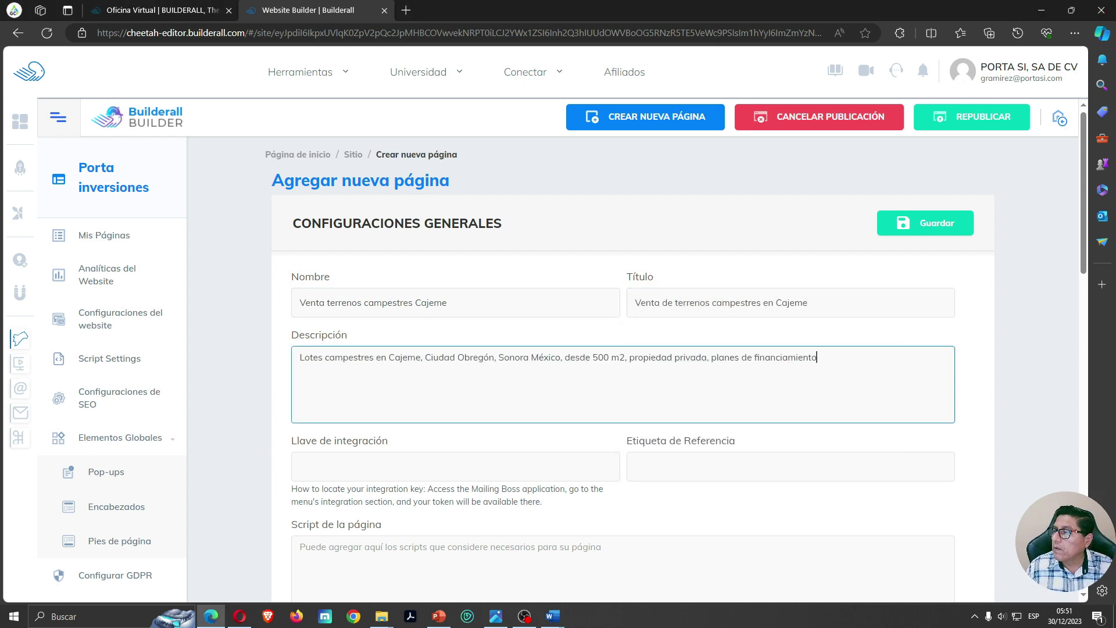
- Set the page's SEO keywords to "Terrenos campestres en Cajeme, ciudad obregón, financiamiento, paraíso campestre, propiedad privada, lotes campestres, inversión asegurada, río yaqui, la cabaña del lago"
{"action": "key", "text": "alt+Tab"}
{"action": "key", "text": "alt+Tab"}
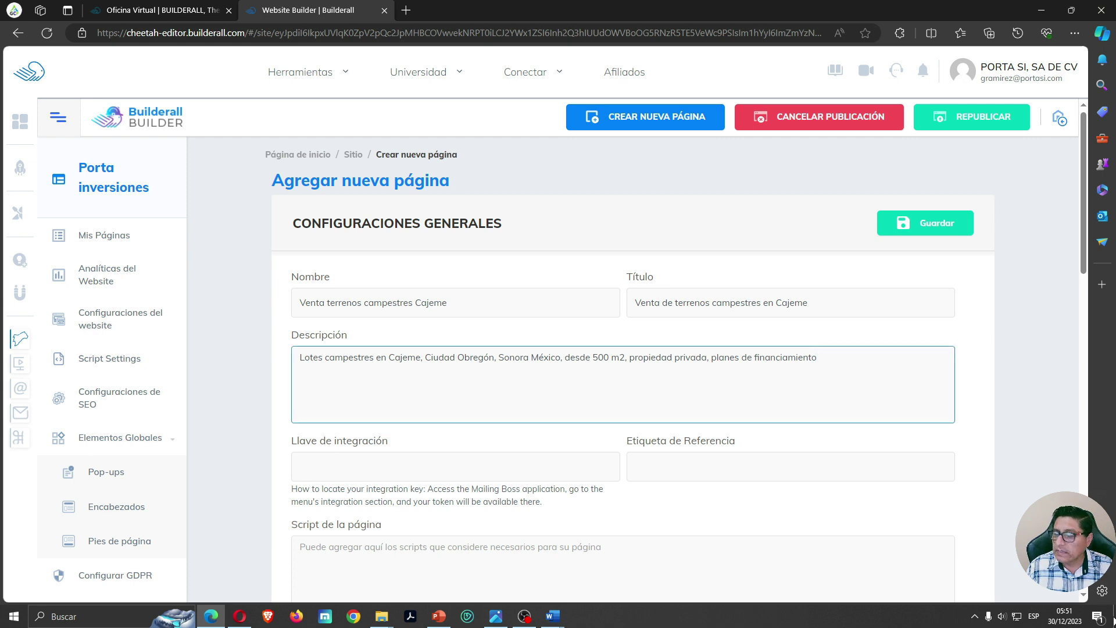
{"action": "key", "text": "alt+Tab"}
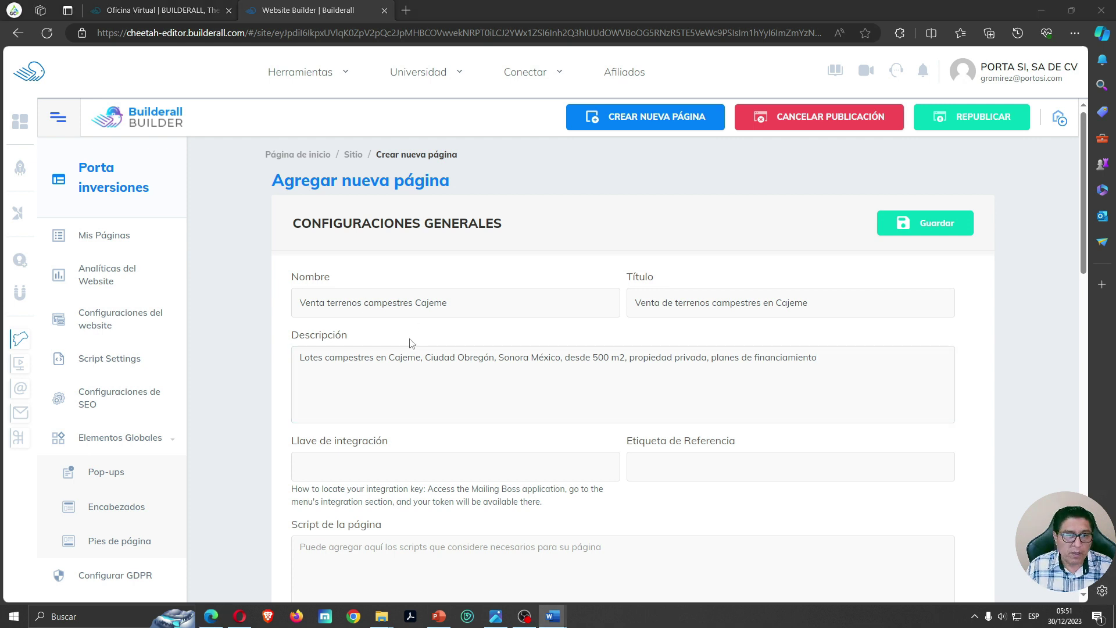
{"action": "scroll", "coordinate": [412, 340], "scroll_direction": "down", "scroll_amount": 3}
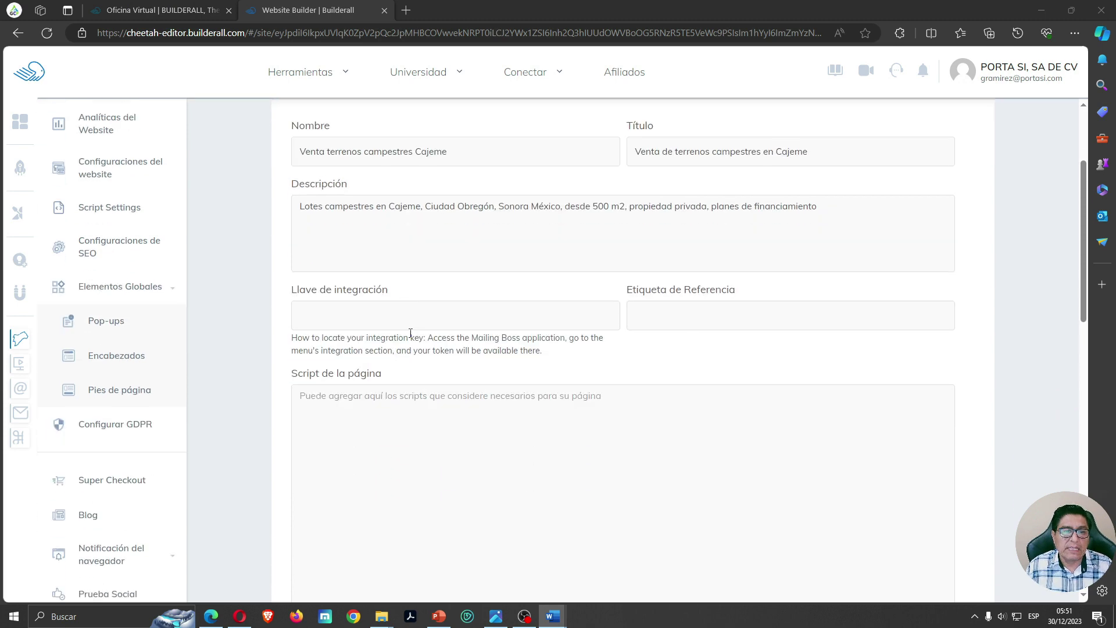
{"action": "scroll", "coordinate": [413, 316], "scroll_direction": "down", "scroll_amount": 12}
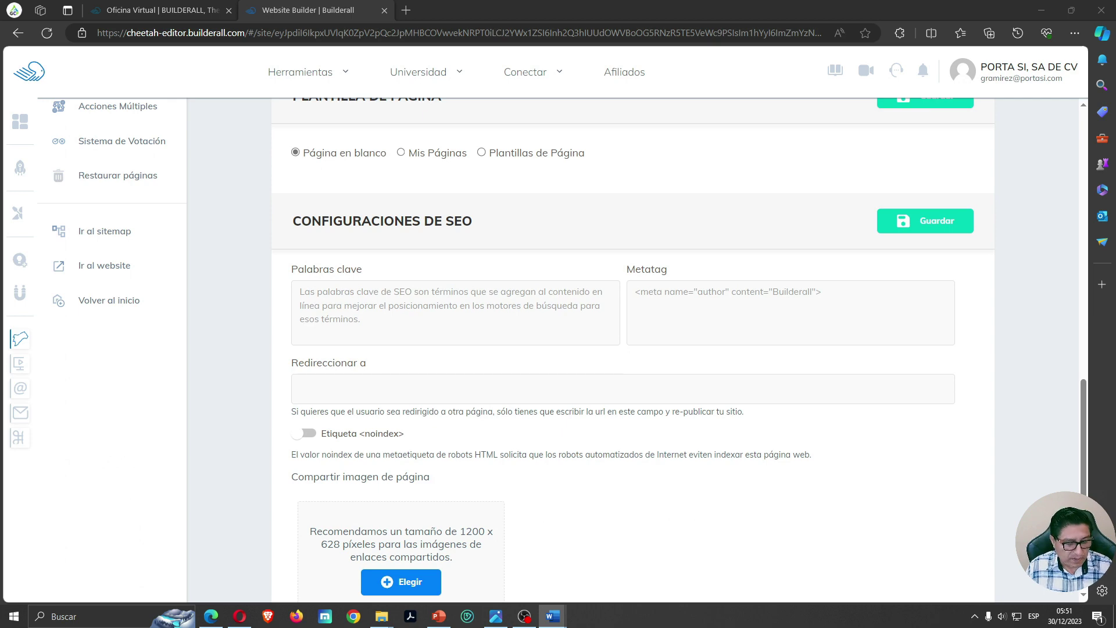
{"action": "left_click", "coordinate": [610, 334]}
{"action": "key", "text": "ctrl+v"}
- Review the new page's general, template and SEO settings, leaving the metatag empty and the blank page template selected, and save the page
{"action": "scroll", "coordinate": [406, 349], "scroll_direction": "up", "scroll_amount": 15}
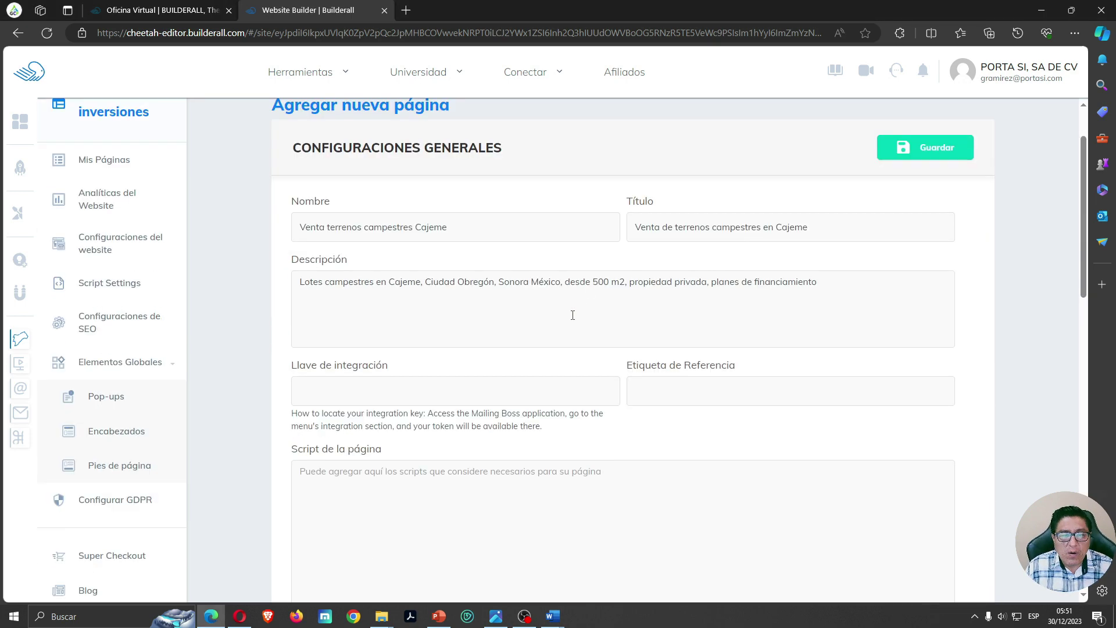
{"action": "scroll", "coordinate": [386, 334], "scroll_direction": "down", "scroll_amount": 1}
{"action": "scroll", "coordinate": [640, 445], "scroll_direction": "down", "scroll_amount": 8}
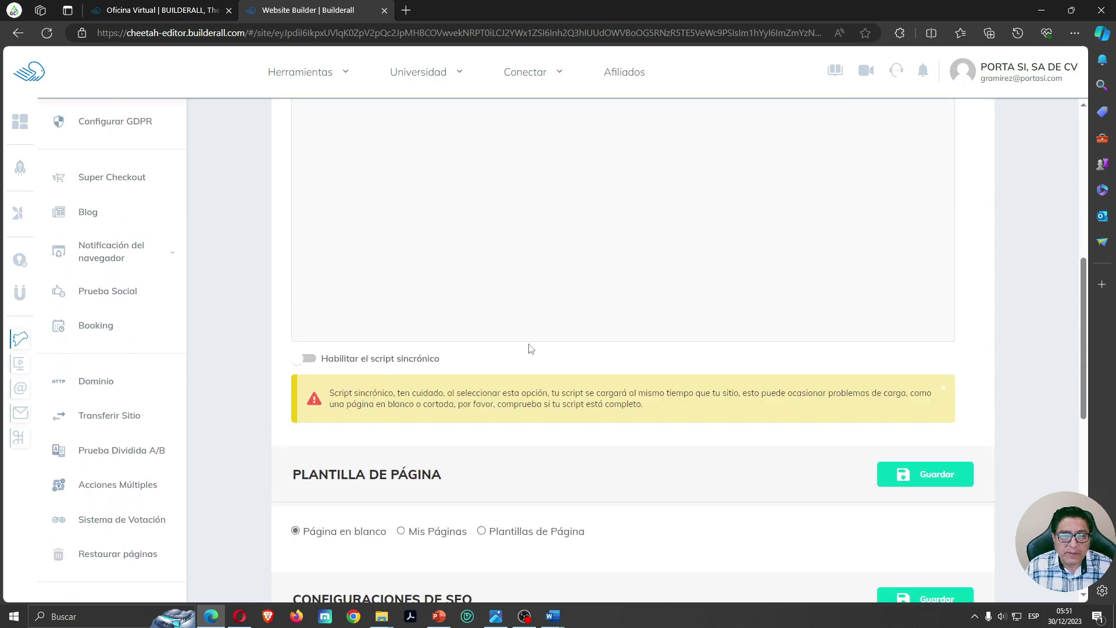
{"action": "scroll", "coordinate": [649, 444], "scroll_direction": "down", "scroll_amount": 3}
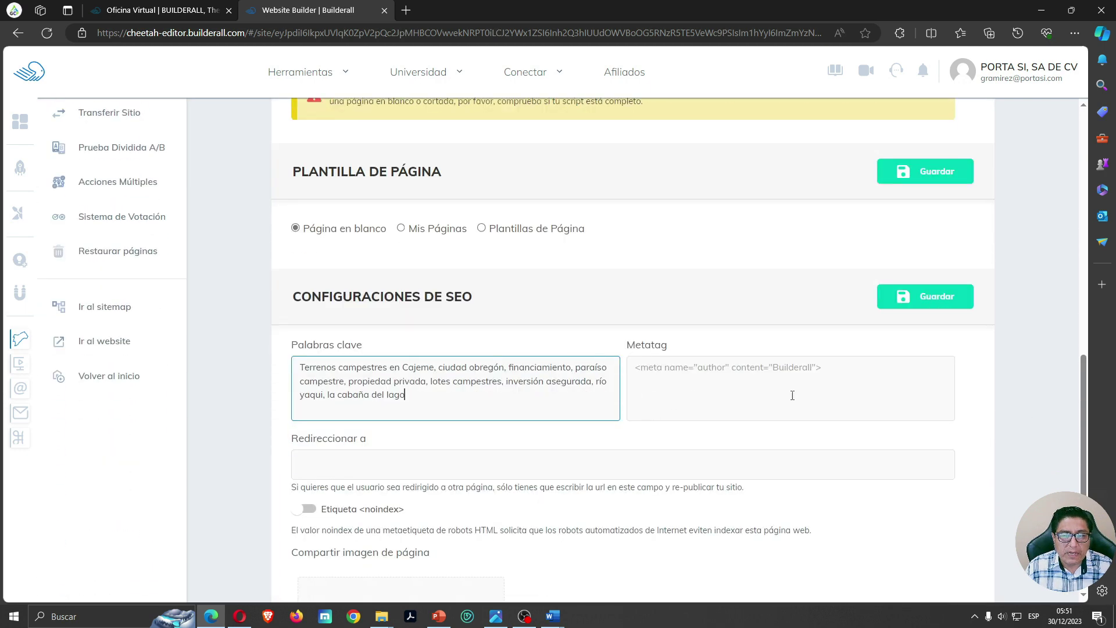
{"action": "left_click", "coordinate": [676, 374]}
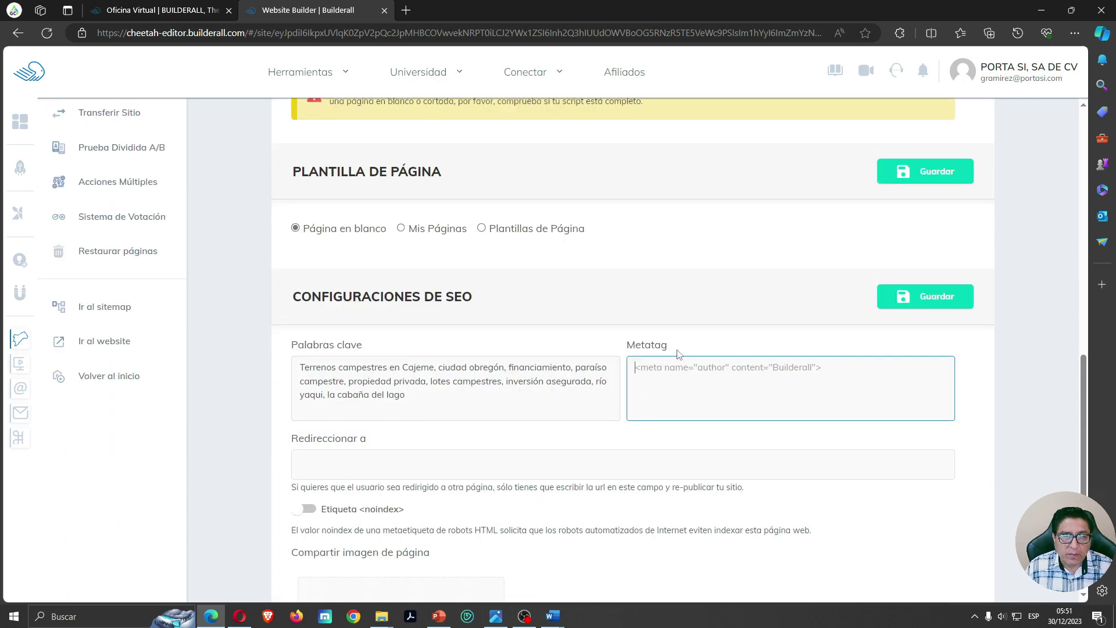
{"action": "scroll", "coordinate": [682, 348], "scroll_direction": "down", "scroll_amount": 3}
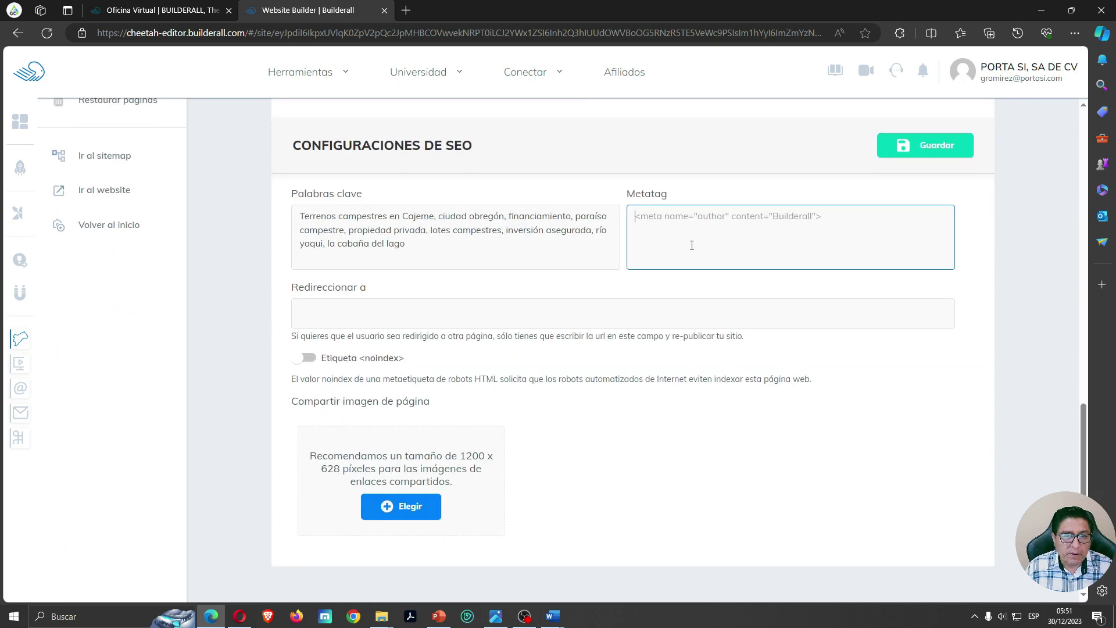
{"action": "scroll", "coordinate": [416, 296], "scroll_direction": "up", "scroll_amount": 15}
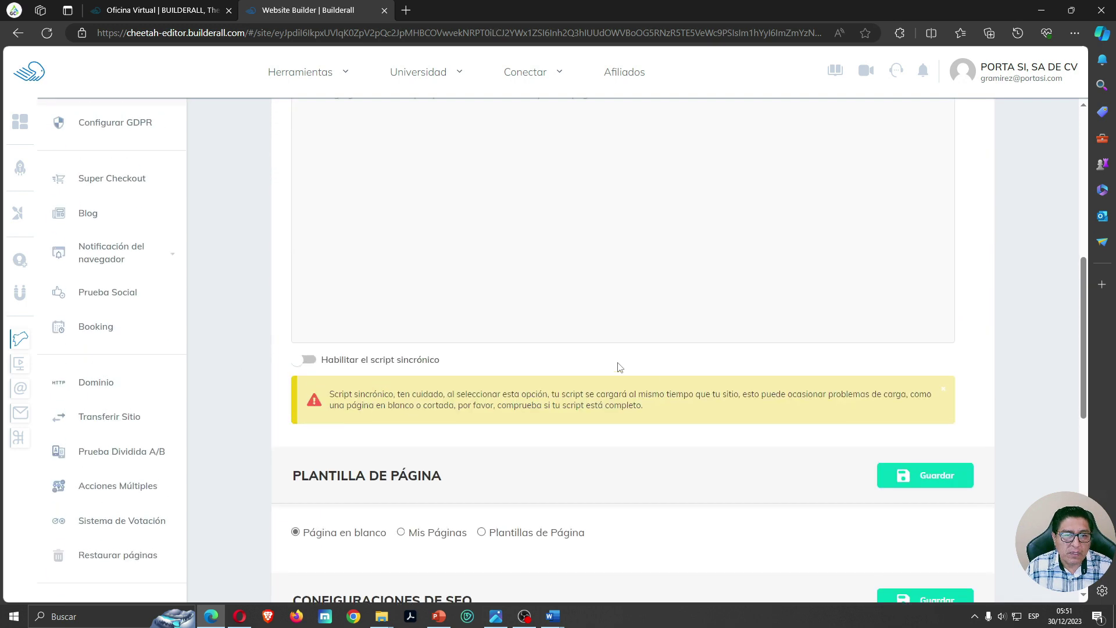
{"action": "scroll", "coordinate": [436, 327], "scroll_direction": "down", "scroll_amount": 15}
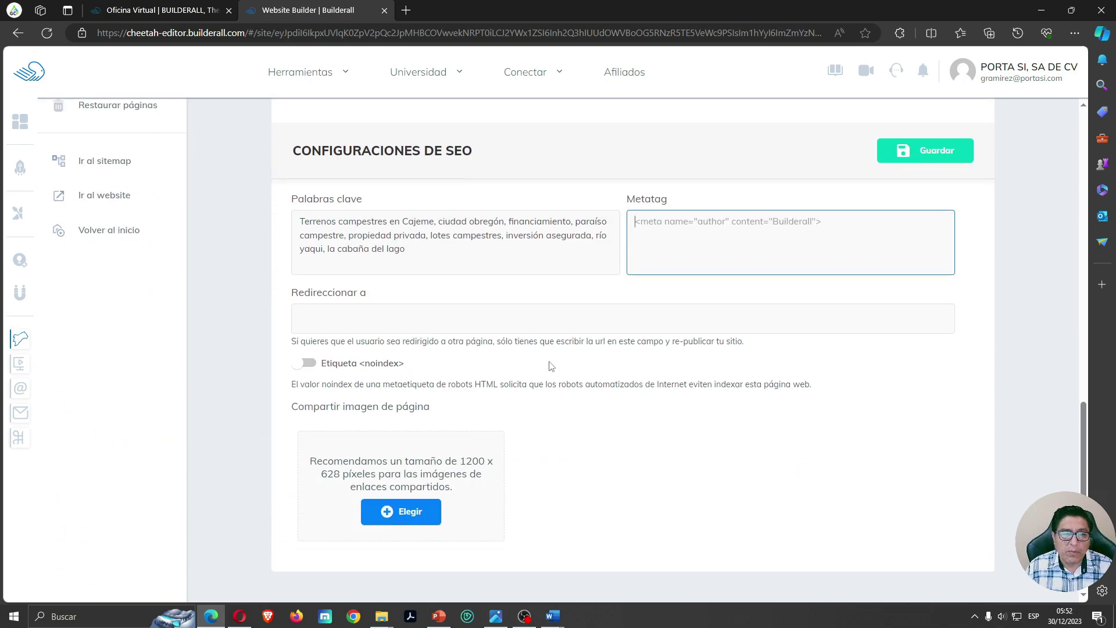
{"action": "scroll", "coordinate": [527, 284], "scroll_direction": "up", "scroll_amount": 15}
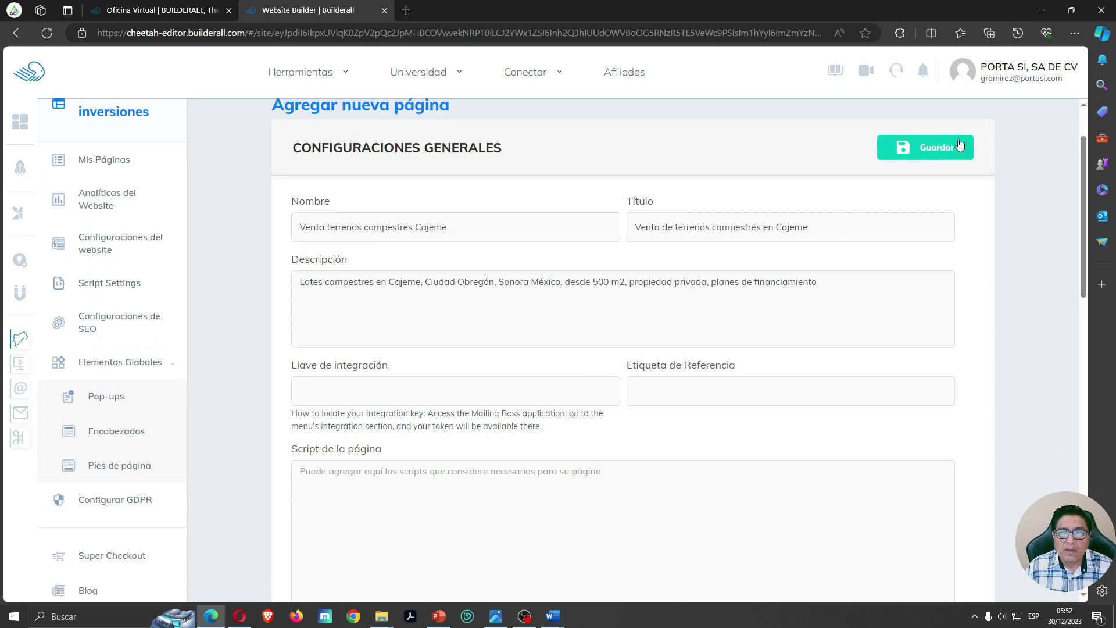
{"action": "left_click", "coordinate": [940, 147]}
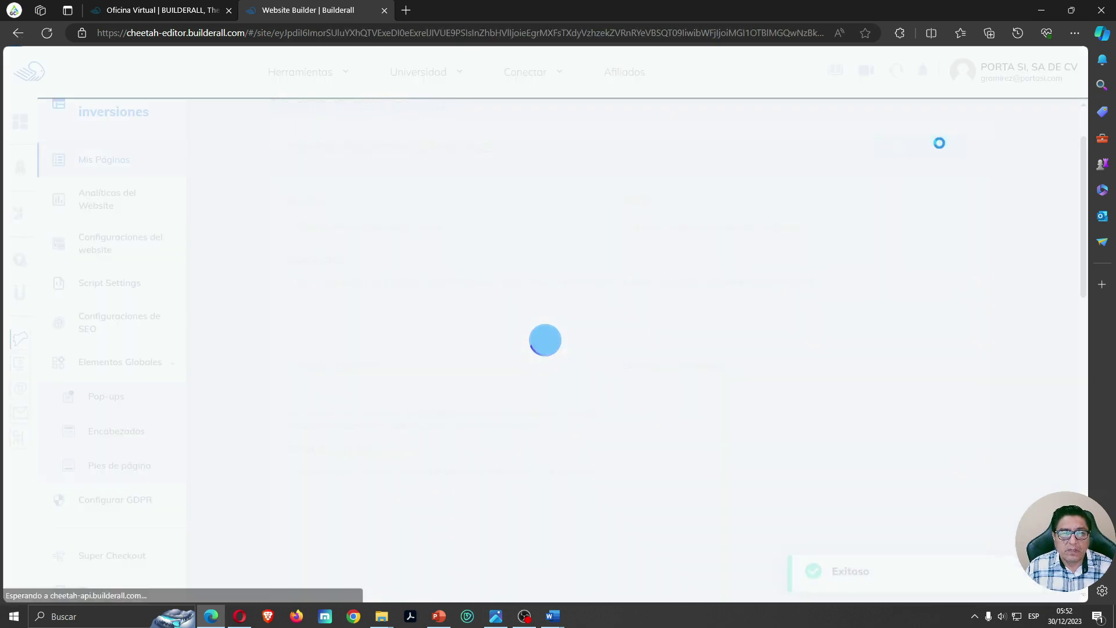
- Find the "Venta terrenos campestres Cajeme" page among the site's pages and open it in the page editor
{"action": "scroll", "coordinate": [439, 376], "scroll_direction": "down", "scroll_amount": 2}
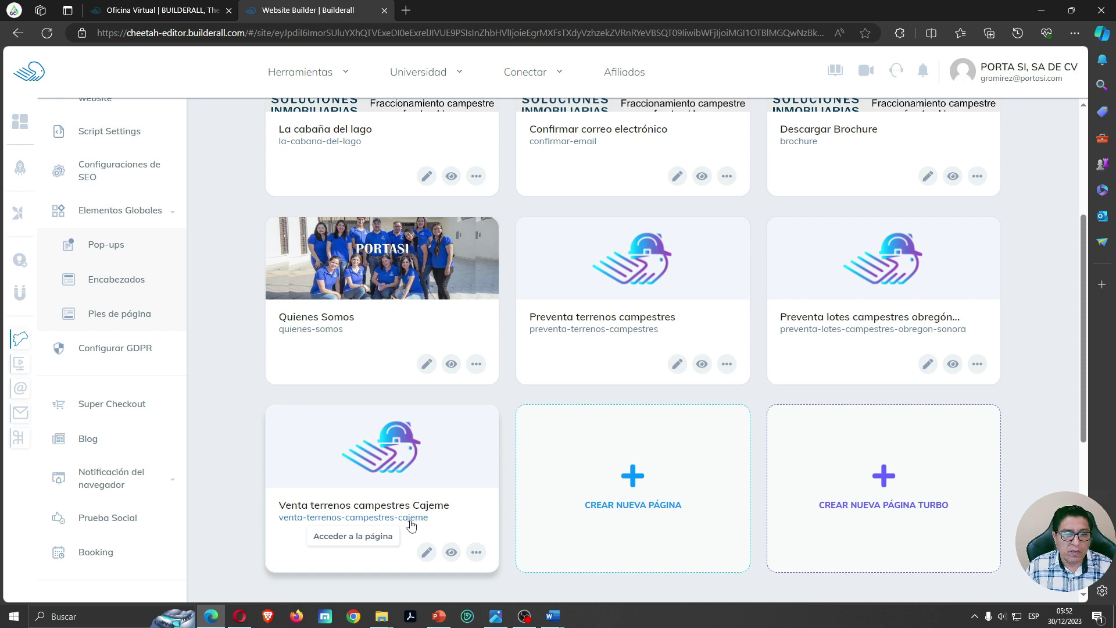
{"action": "scroll", "coordinate": [393, 524], "scroll_direction": "up", "scroll_amount": 3}
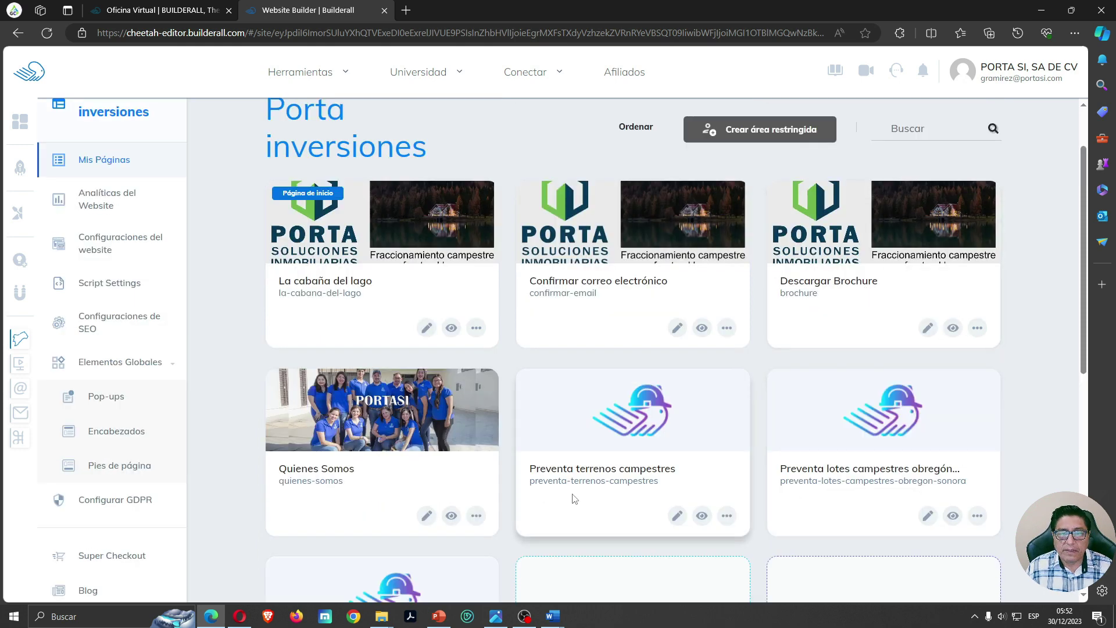
{"action": "scroll", "coordinate": [449, 500], "scroll_direction": "down", "scroll_amount": 3}
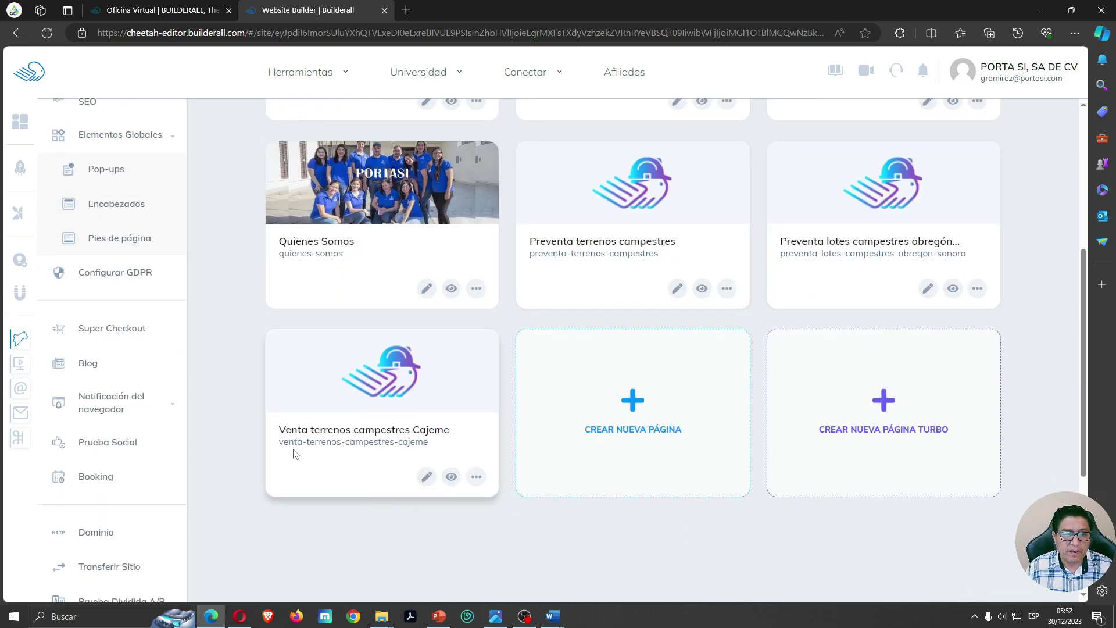
{"action": "left_click", "coordinate": [476, 477]}
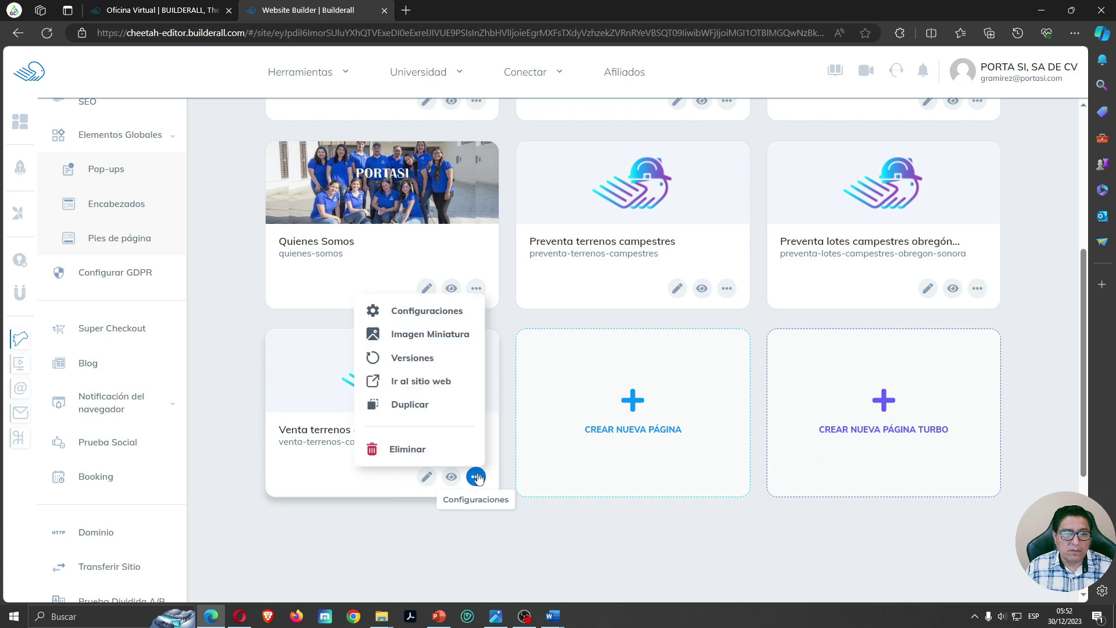
{"action": "left_click", "coordinate": [426, 477]}
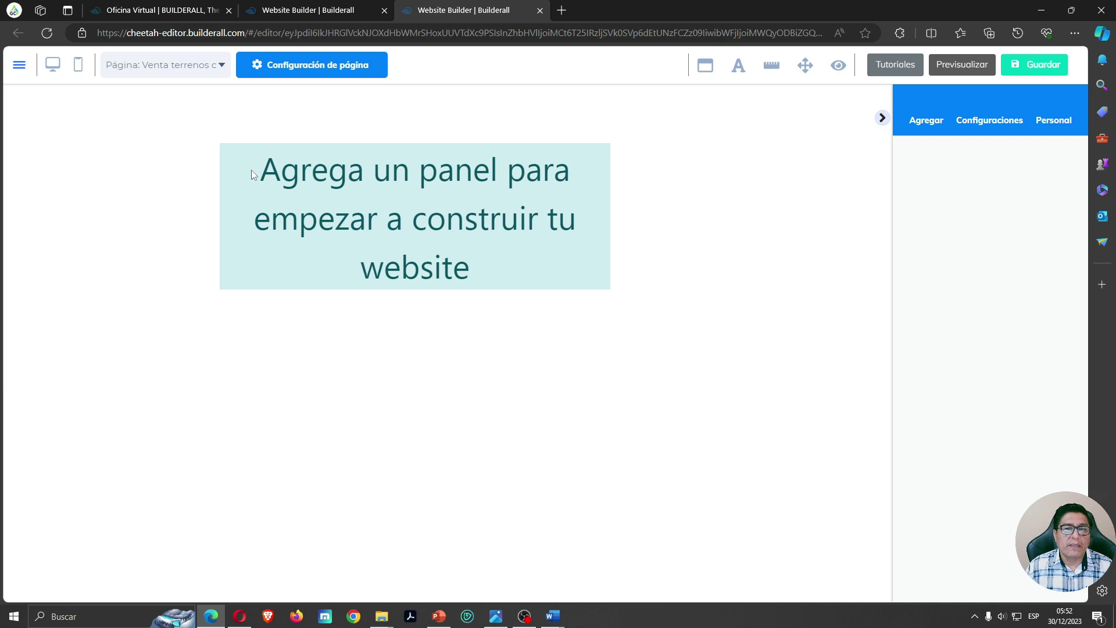
- Add a text box to the blank page in a new panel and shrink that panel's height to 200
{"action": "left_click", "coordinate": [926, 119]}
{"action": "left_click_drag", "start_coordinate": [949, 258], "coordinate": [398, 122]}
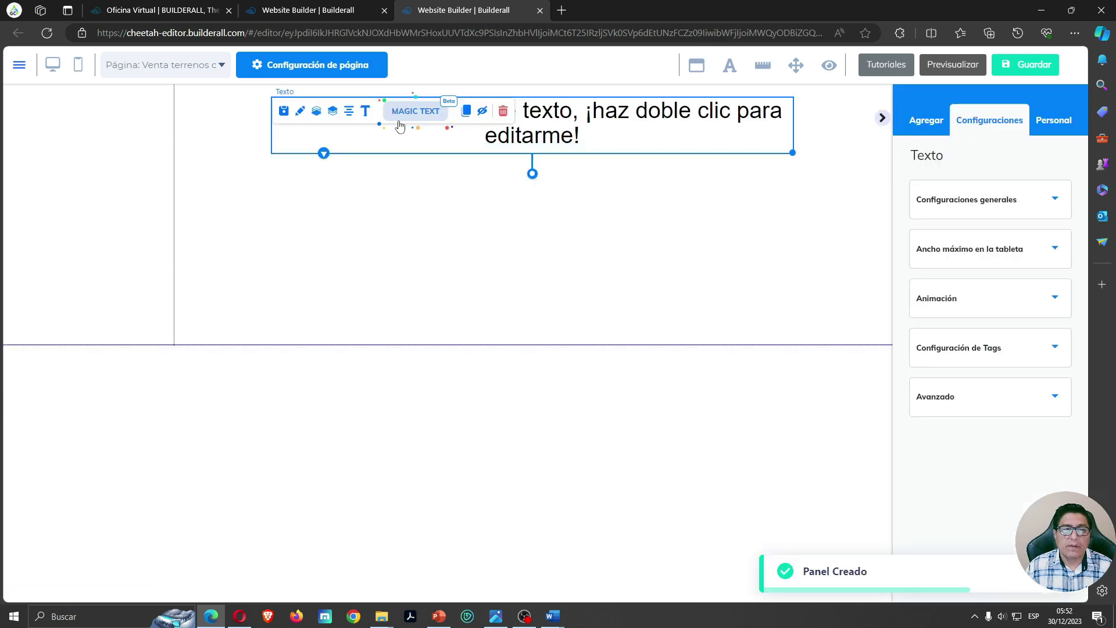
{"action": "left_click", "coordinate": [548, 345]}
{"action": "left_click_drag", "start_coordinate": [549, 346], "coordinate": [548, 215]}
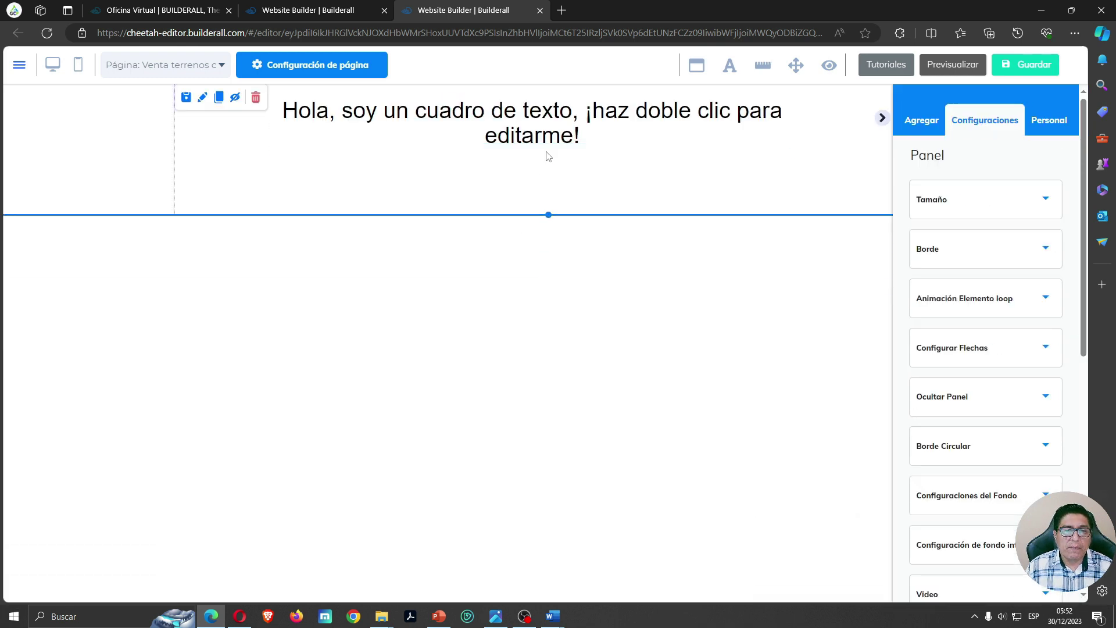
{"action": "left_click", "coordinate": [1046, 213]}
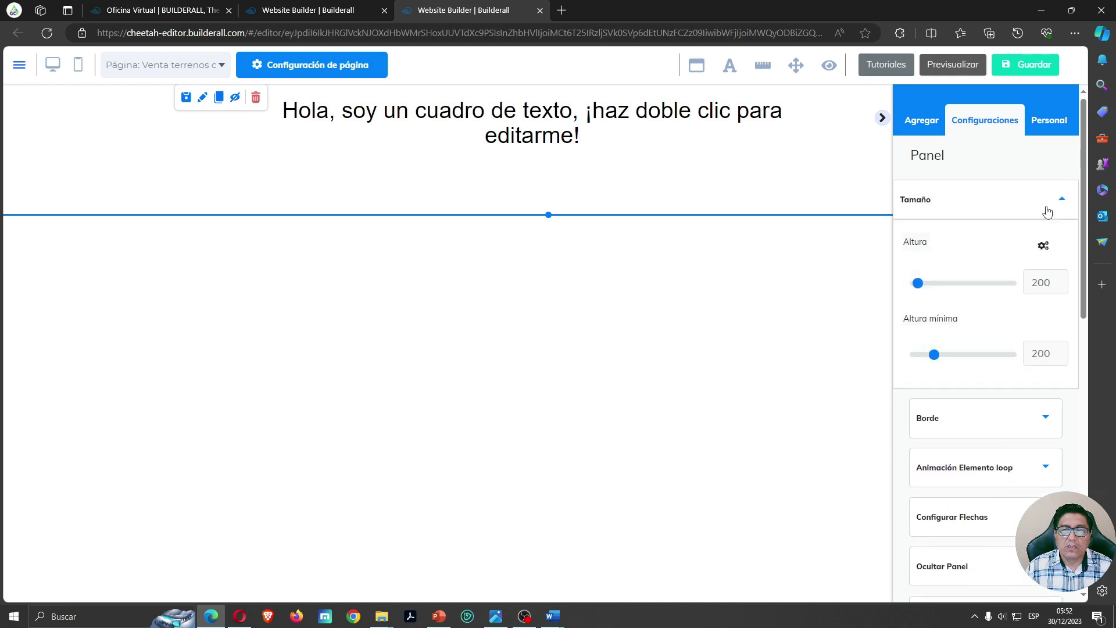
{"action": "left_click_drag", "start_coordinate": [1046, 284], "coordinate": [1015, 291]}
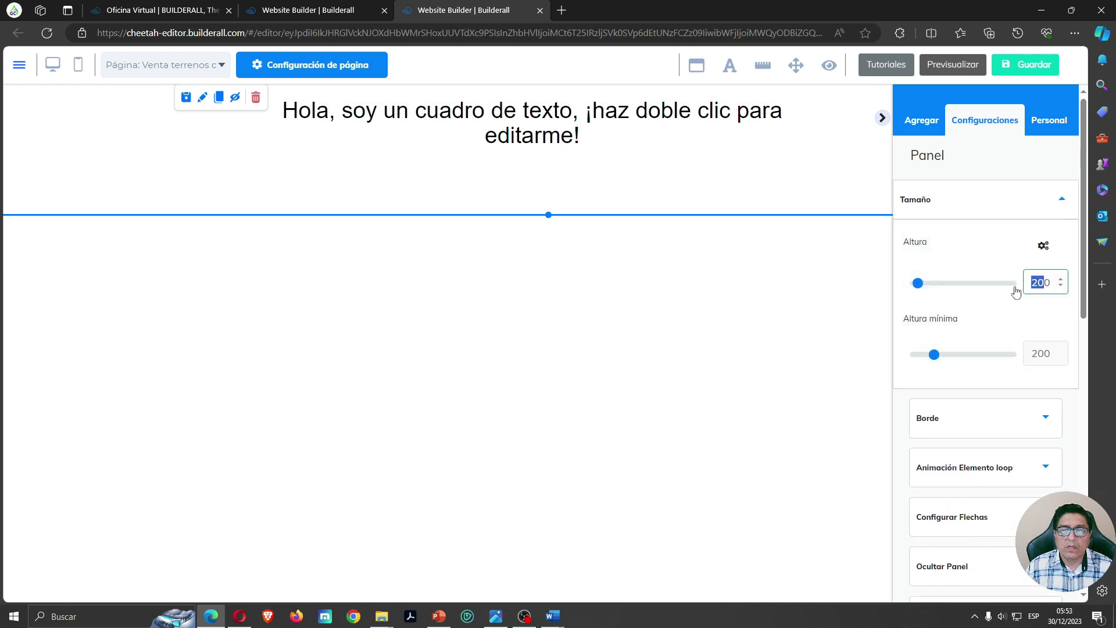
- Examine the site's font settings for the H1 to H6 titles and the paragraph text
{"action": "left_click", "coordinate": [729, 65]}
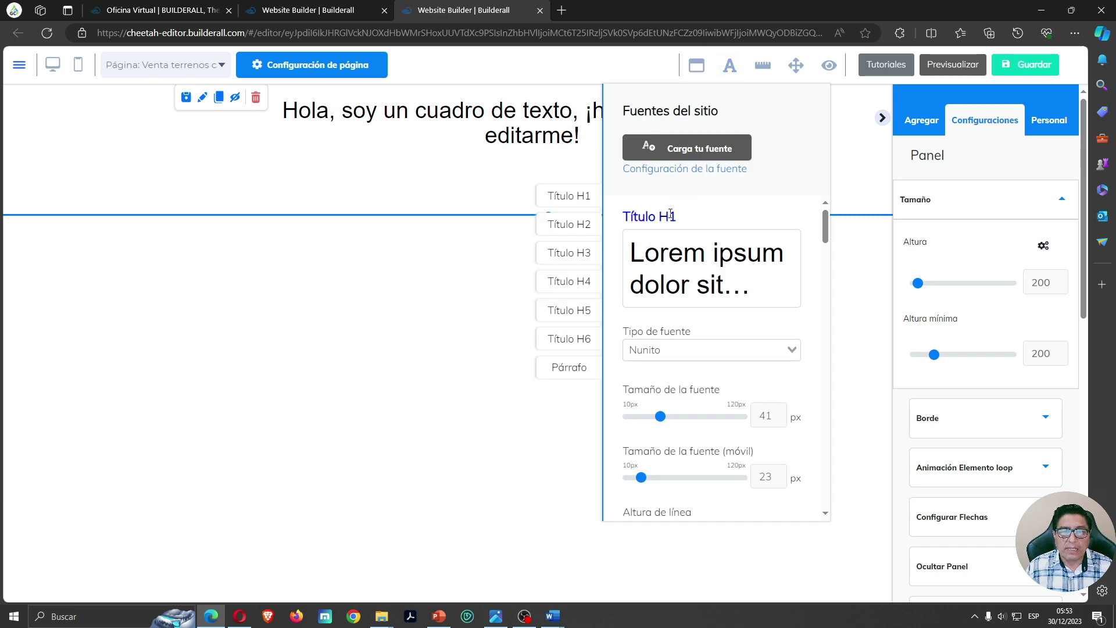
{"action": "scroll", "coordinate": [668, 287], "scroll_direction": "down", "scroll_amount": 2}
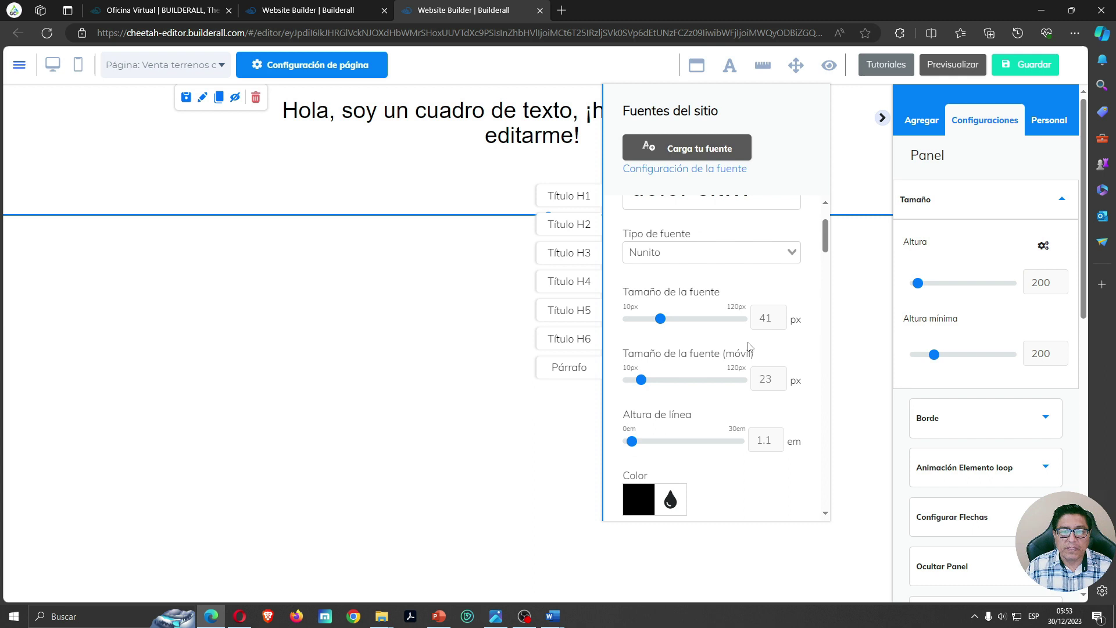
{"action": "scroll", "coordinate": [748, 347], "scroll_direction": "down", "scroll_amount": 8}
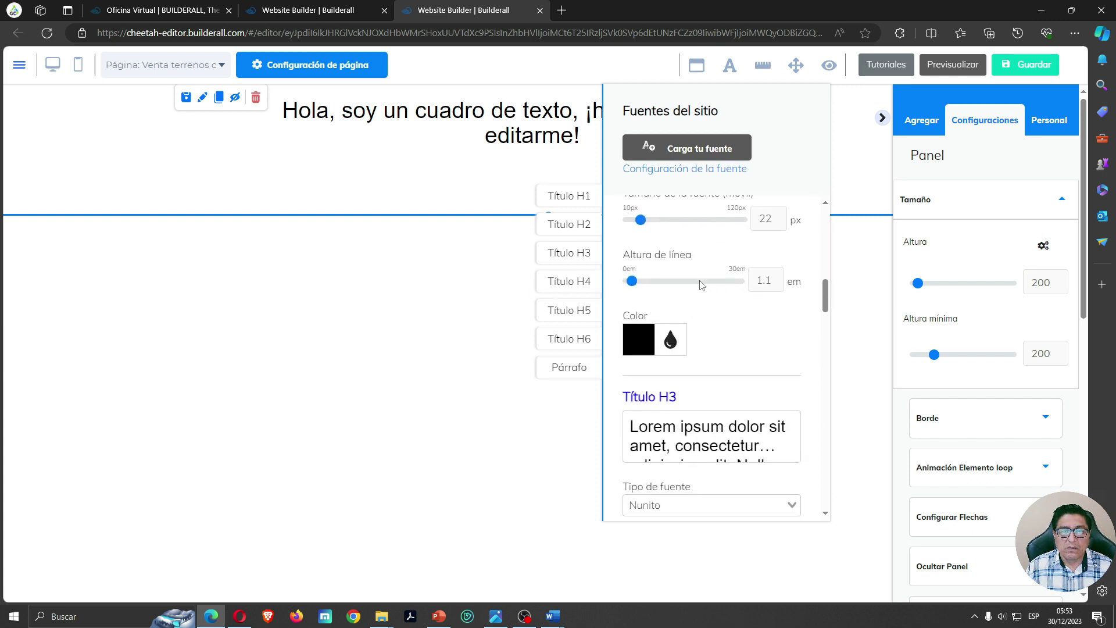
{"action": "scroll", "coordinate": [700, 285], "scroll_direction": "down", "scroll_amount": 15}
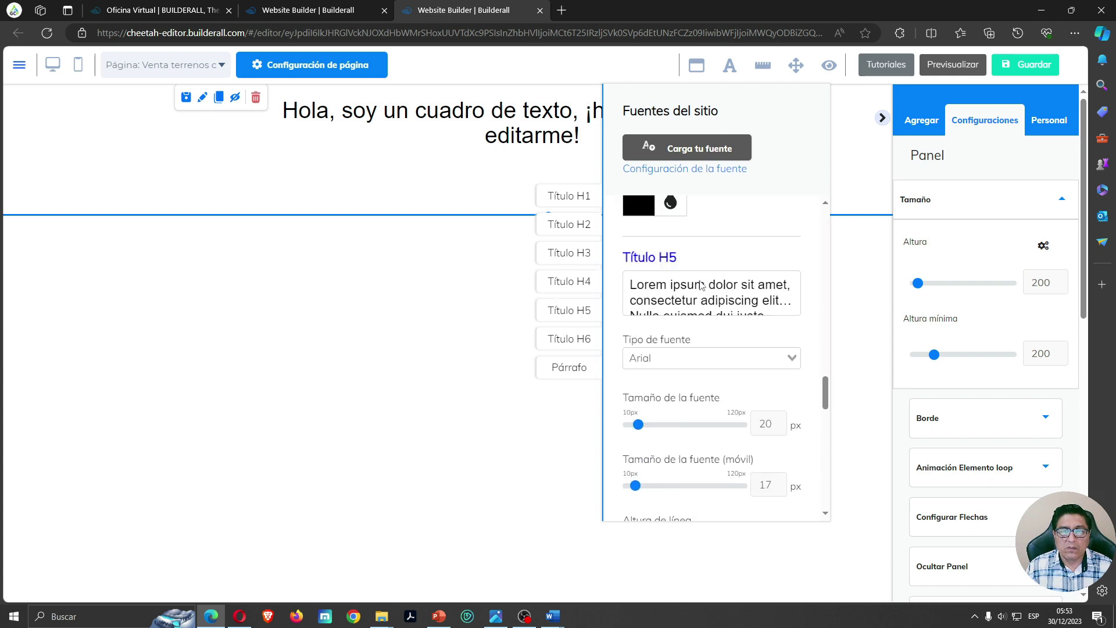
{"action": "scroll", "coordinate": [701, 285], "scroll_direction": "down", "scroll_amount": 18}
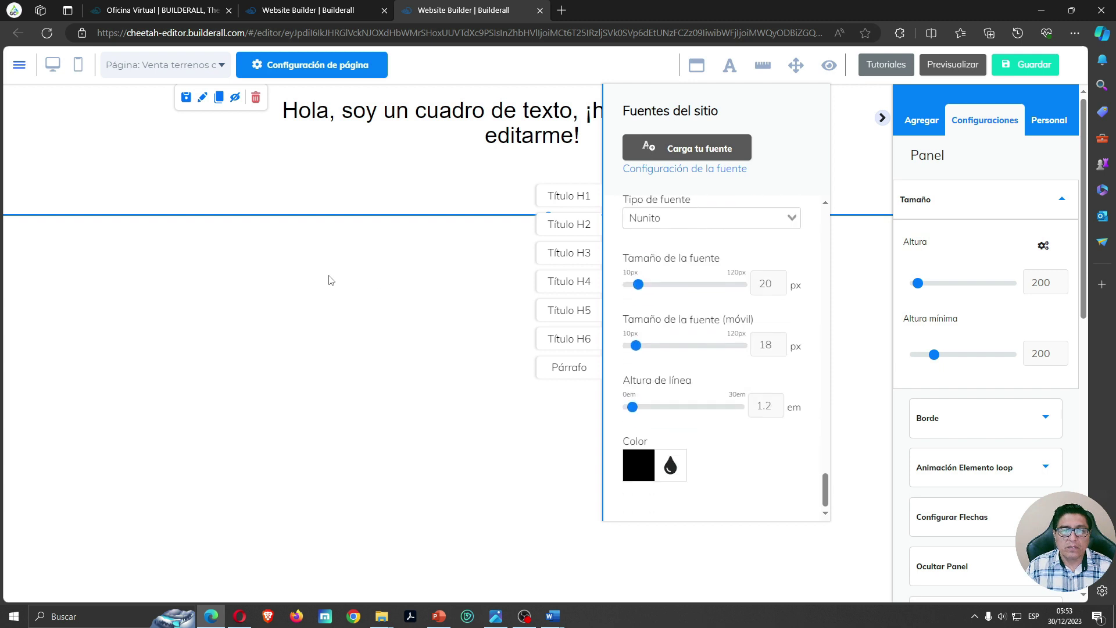
{"action": "left_click", "coordinate": [730, 64]}
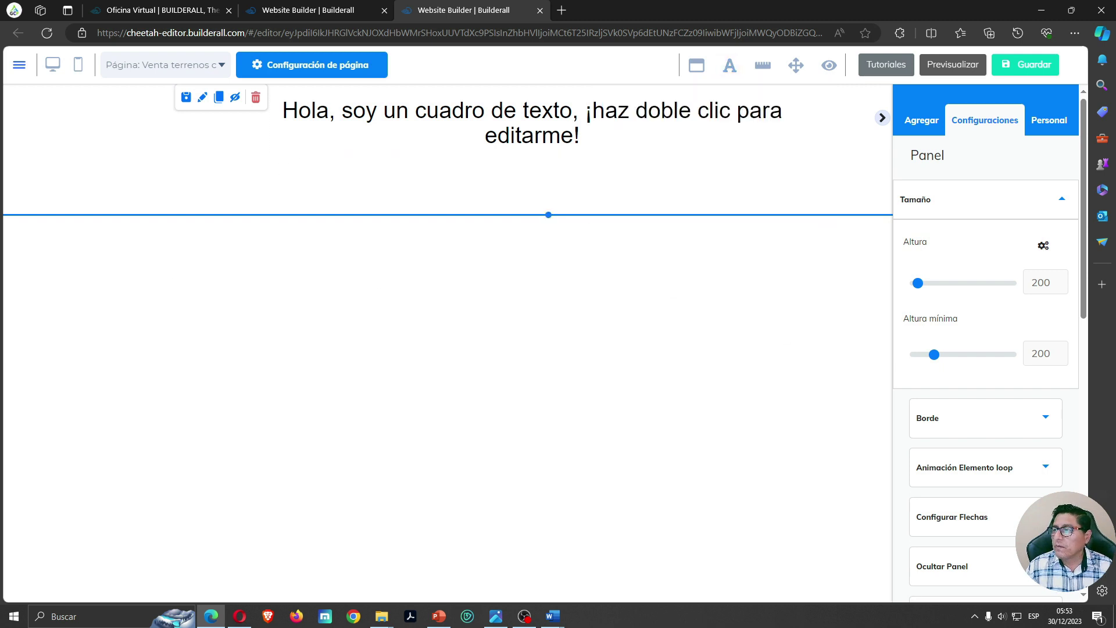
- Replace the placeholder text with "HAZ REALIDAD TUS SUEÑOS EN LA CABAÑA DEL LAGO" from the Word mockup and move the text box slightly lower in its panel
{"action": "key", "text": "alt+Tab"}
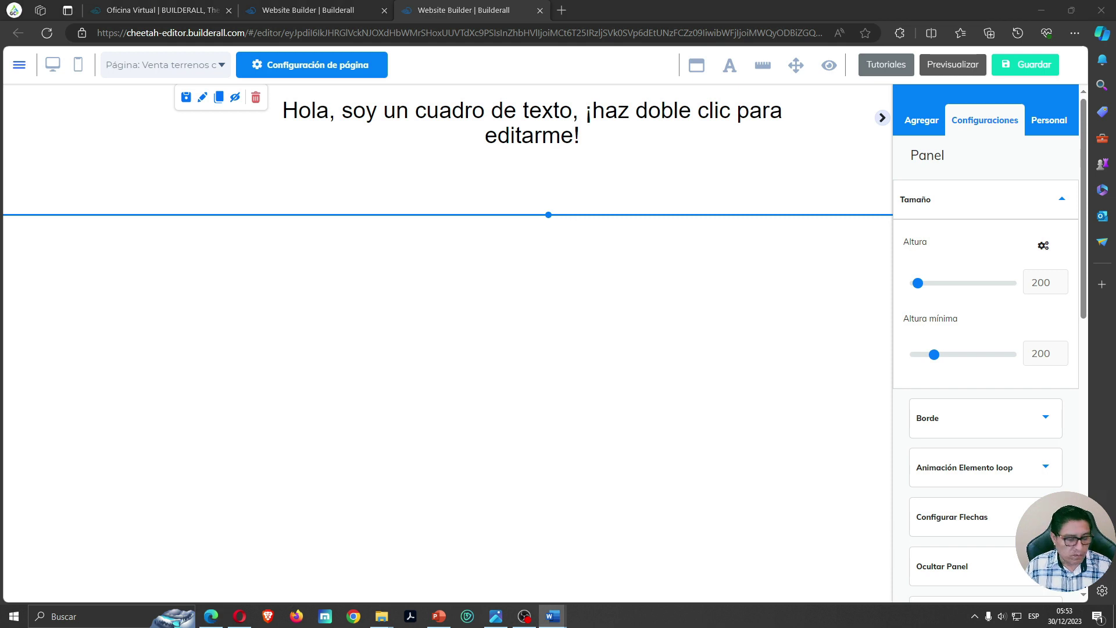
{"action": "left_click", "coordinate": [530, 111]}
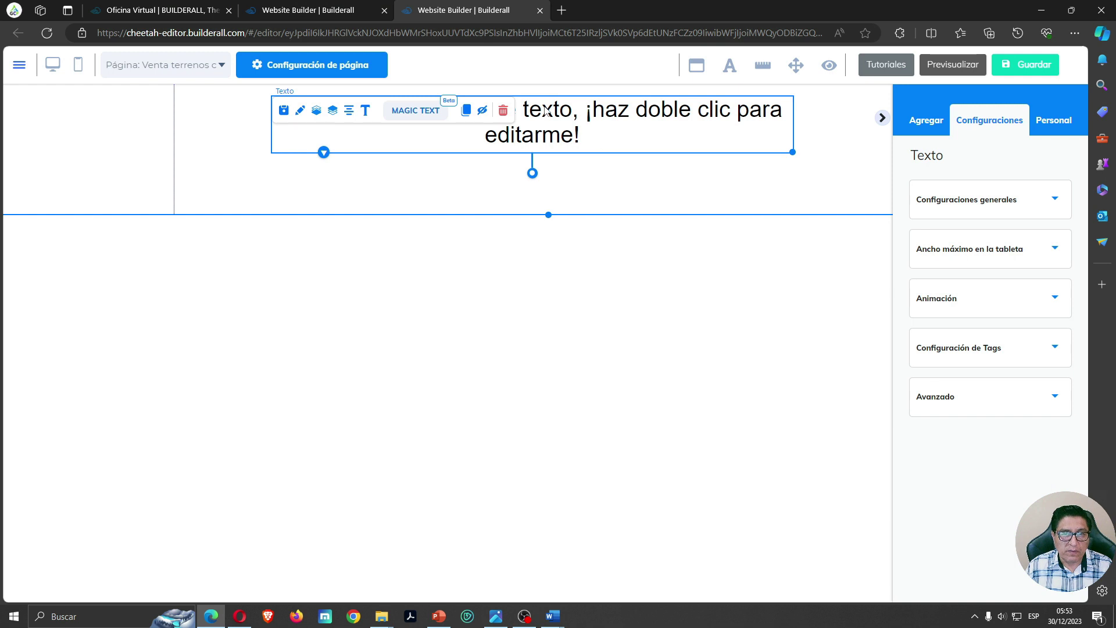
{"action": "double_click", "coordinate": [543, 114]}
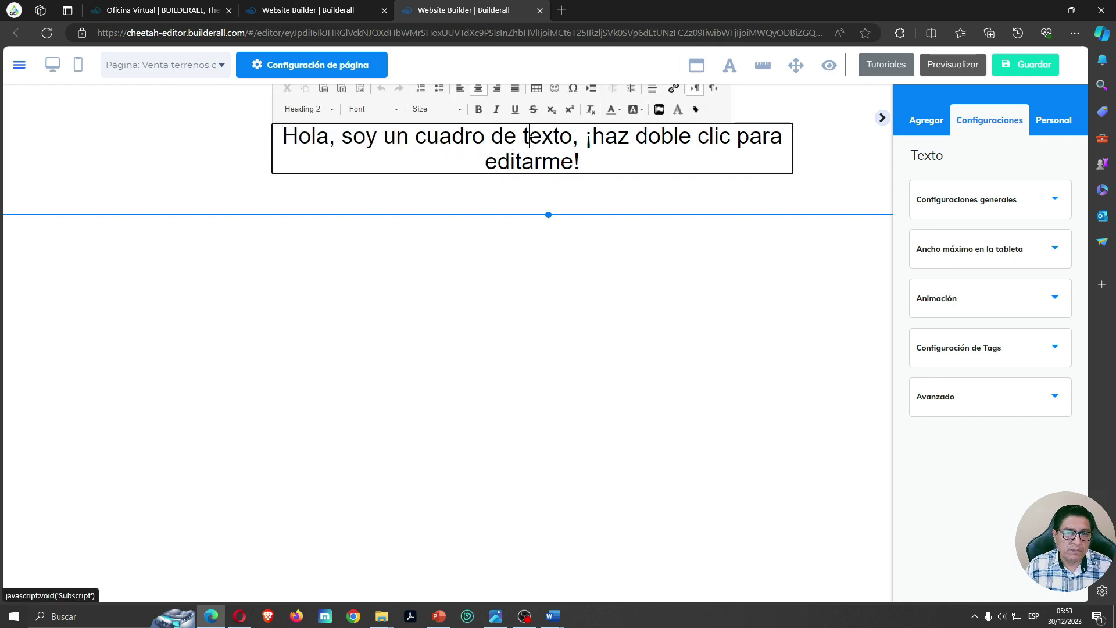
{"action": "triple_click", "coordinate": [534, 137]}
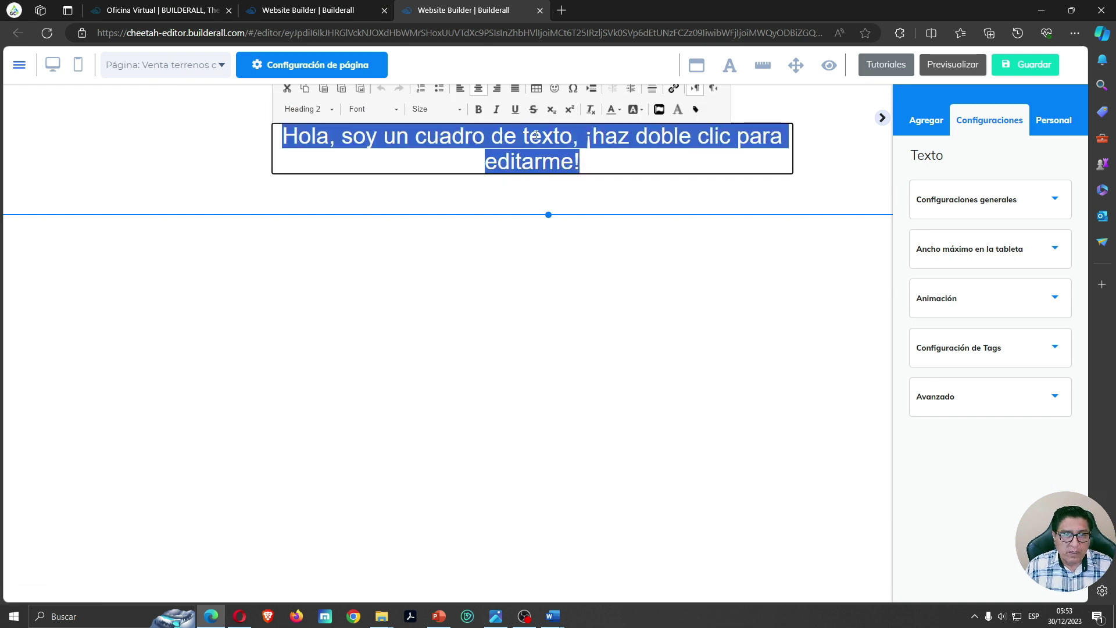
{"action": "type", "text": "HAZ REALIDAD TUS SUEÑOS EN LA CABAÑA DEL LAGO"}
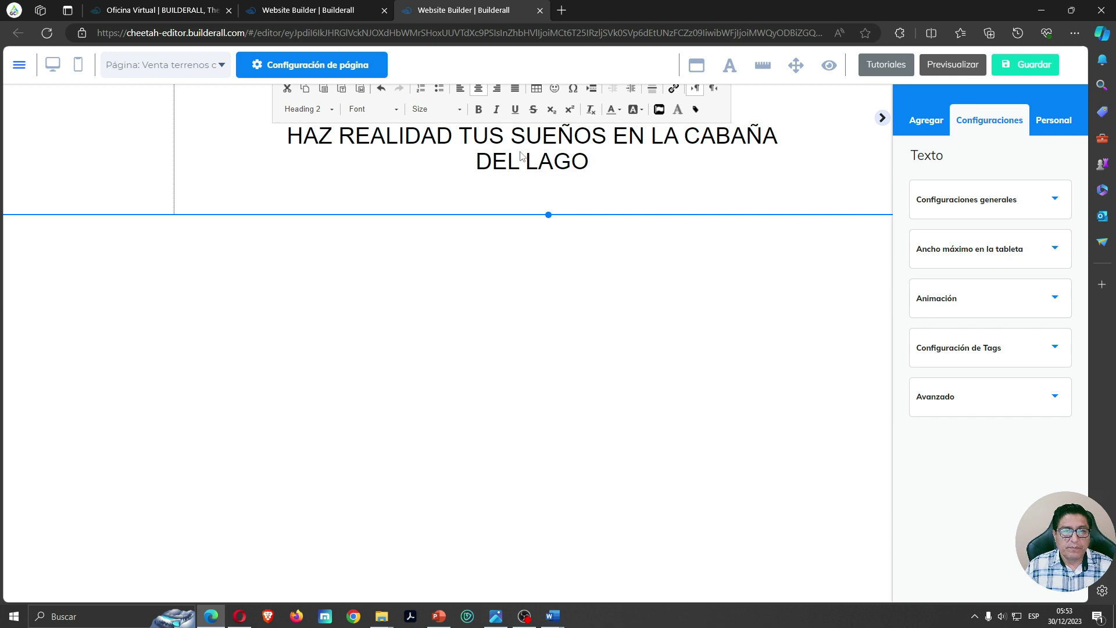
{"action": "left_click", "coordinate": [242, 165]}
{"action": "left_click", "coordinate": [465, 115]}
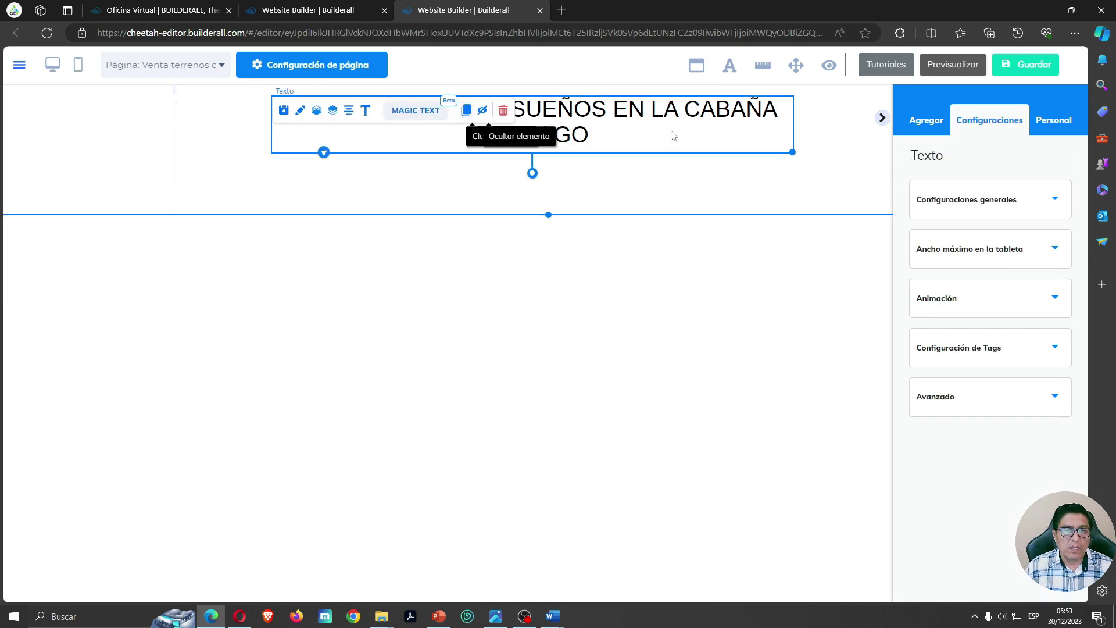
{"action": "left_click_drag", "start_coordinate": [657, 113], "coordinate": [645, 143]}
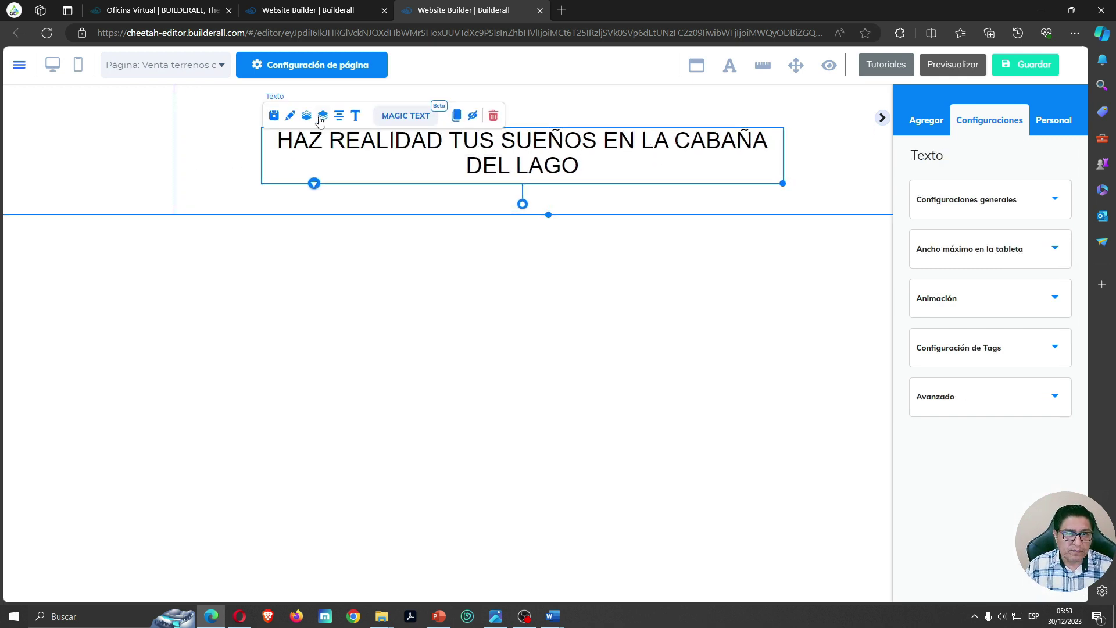
- Format the whole title text as Heading 1 and save the text
{"action": "left_click", "coordinate": [364, 122]}
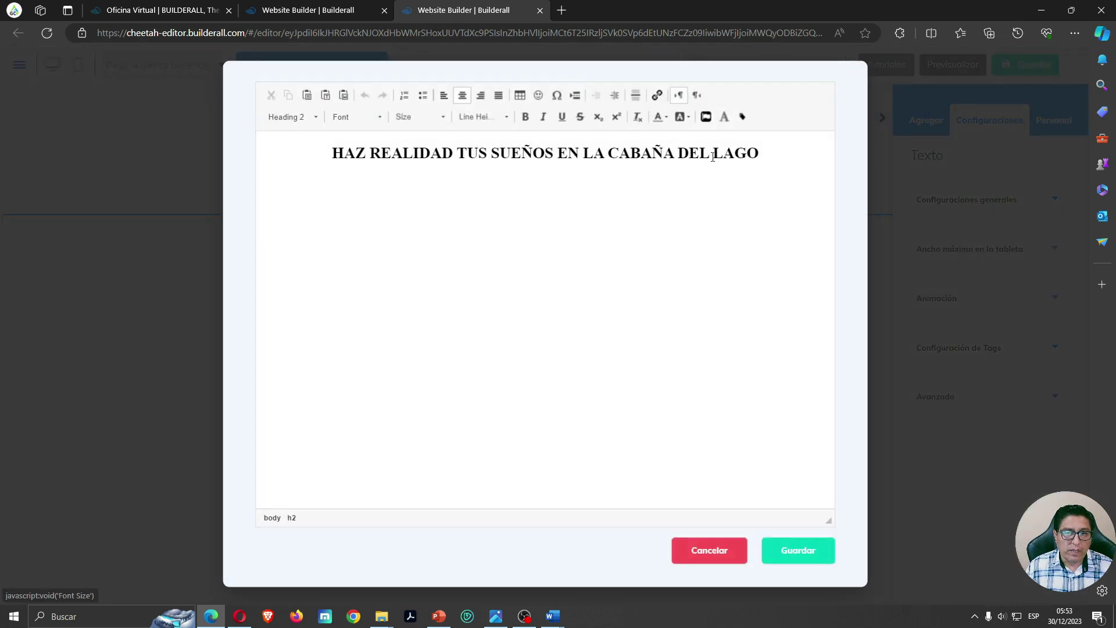
{"action": "left_click", "coordinate": [736, 157]}
{"action": "double_click", "coordinate": [735, 157]}
{"action": "triple_click", "coordinate": [642, 153]}
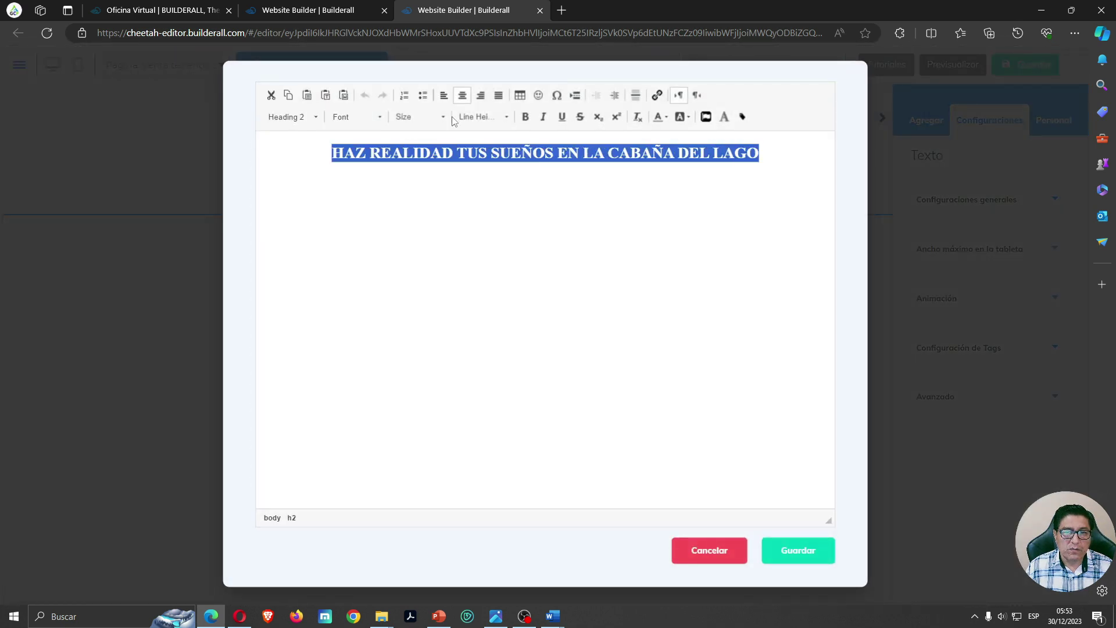
{"action": "left_click", "coordinate": [290, 117]}
{"action": "left_click", "coordinate": [312, 161]}
{"action": "left_click", "coordinate": [798, 549]}
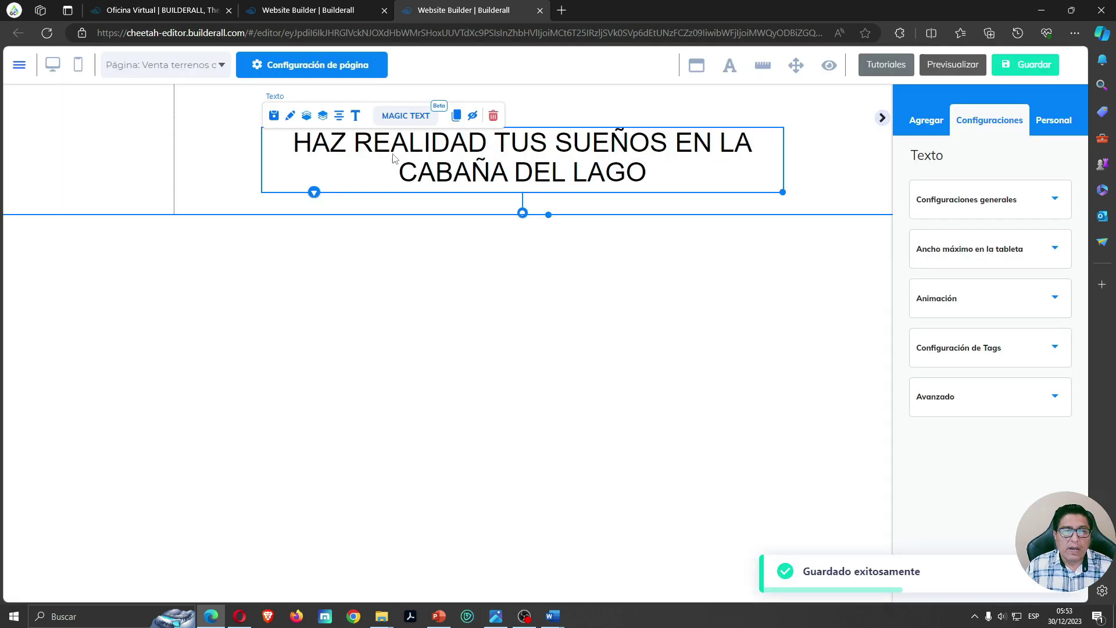
- Extend the title with "- Cajeme Ciudad Obregón" after "LAGO" and widen its text box so the title fits on two lines
{"action": "double_click", "coordinate": [647, 170]}
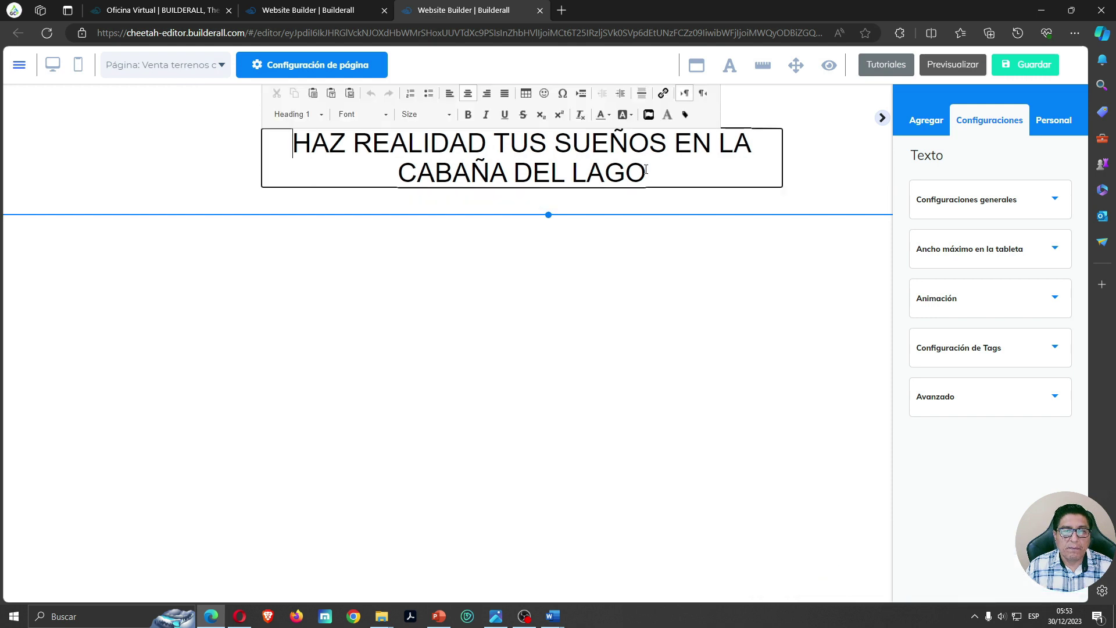
{"action": "type", "text": "- "}
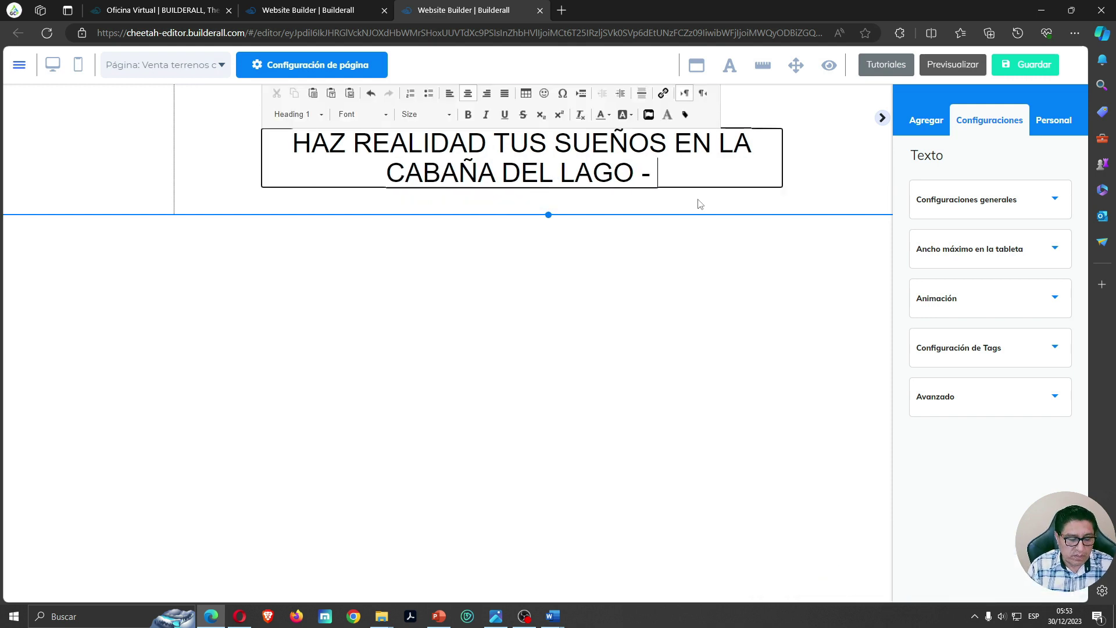
{"action": "type", "text": "Ciudad"}
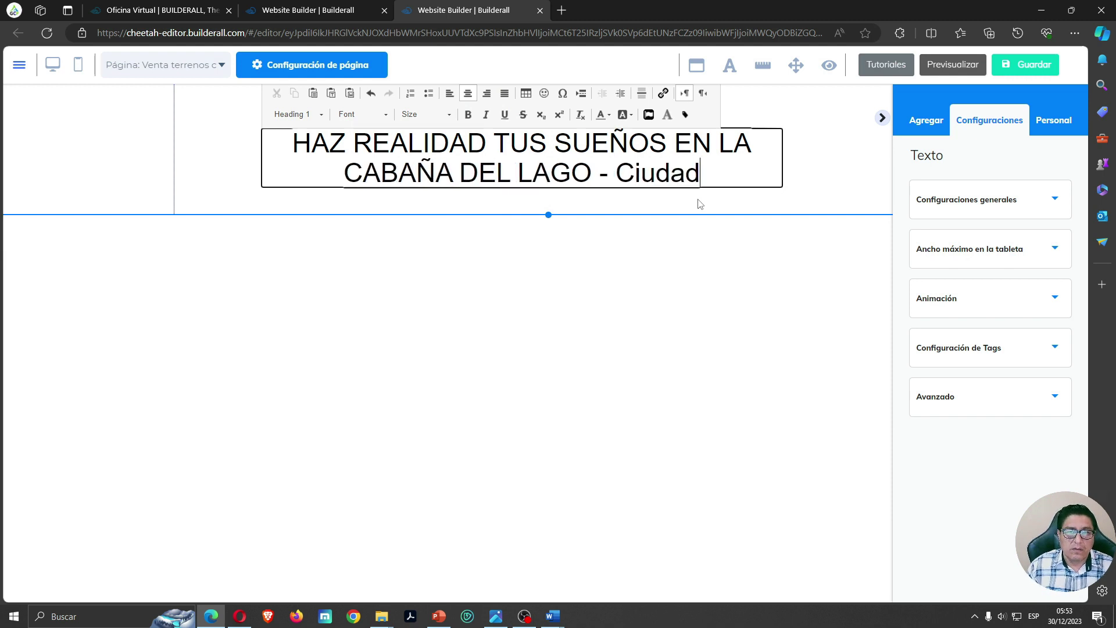
{"action": "type", "text": " Obr"}
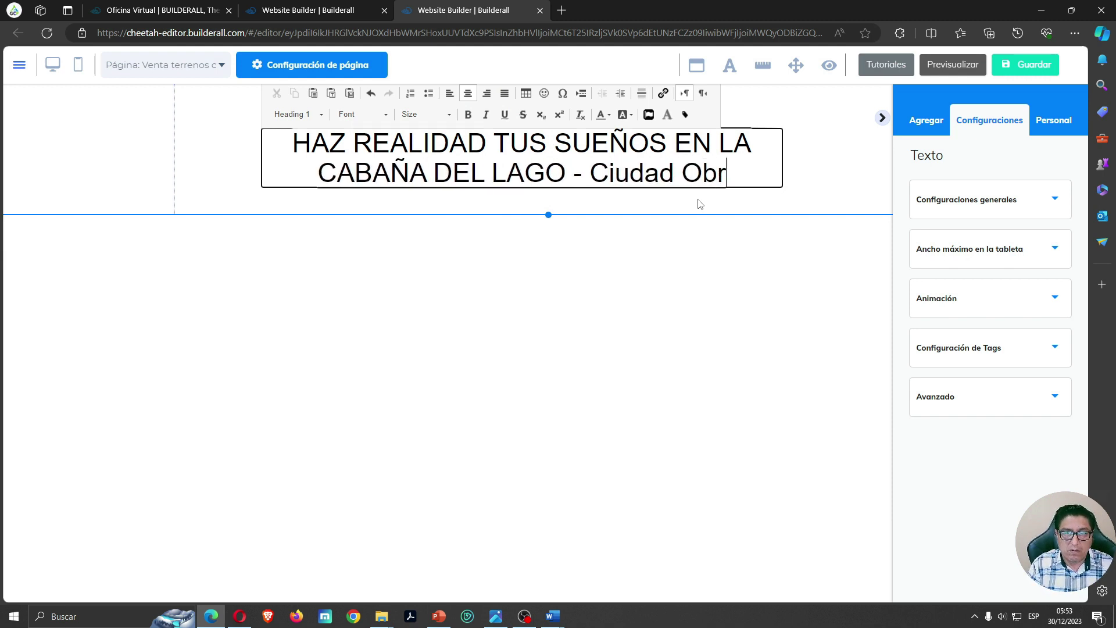
{"action": "type", "text": "egón "}
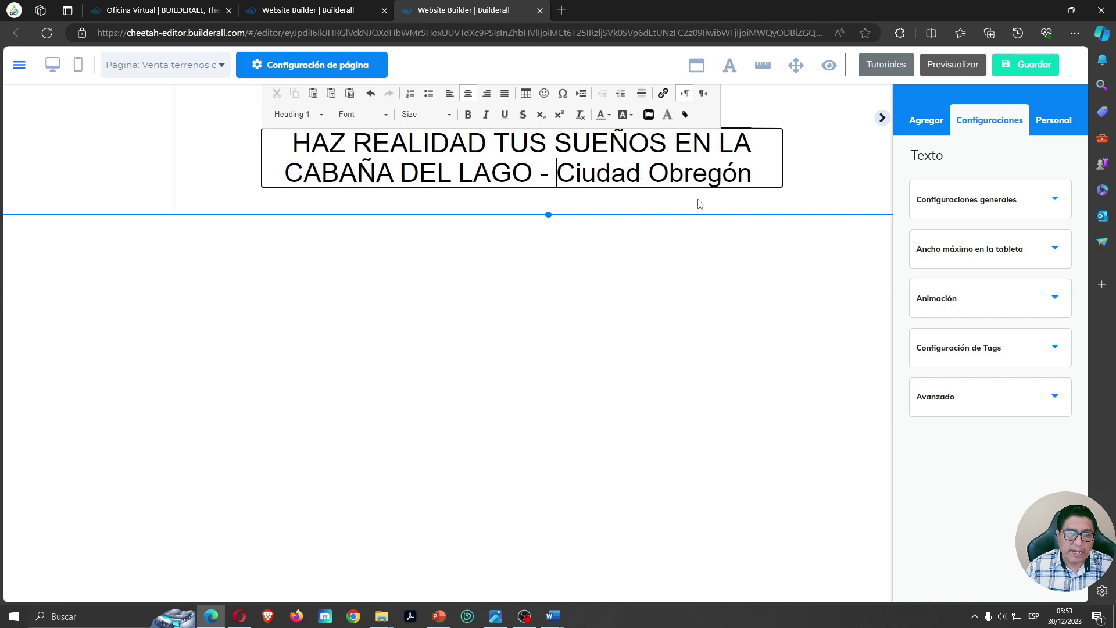
{"action": "type", "text": "Cahem"}
{"action": "key", "text": "BackSpace"}
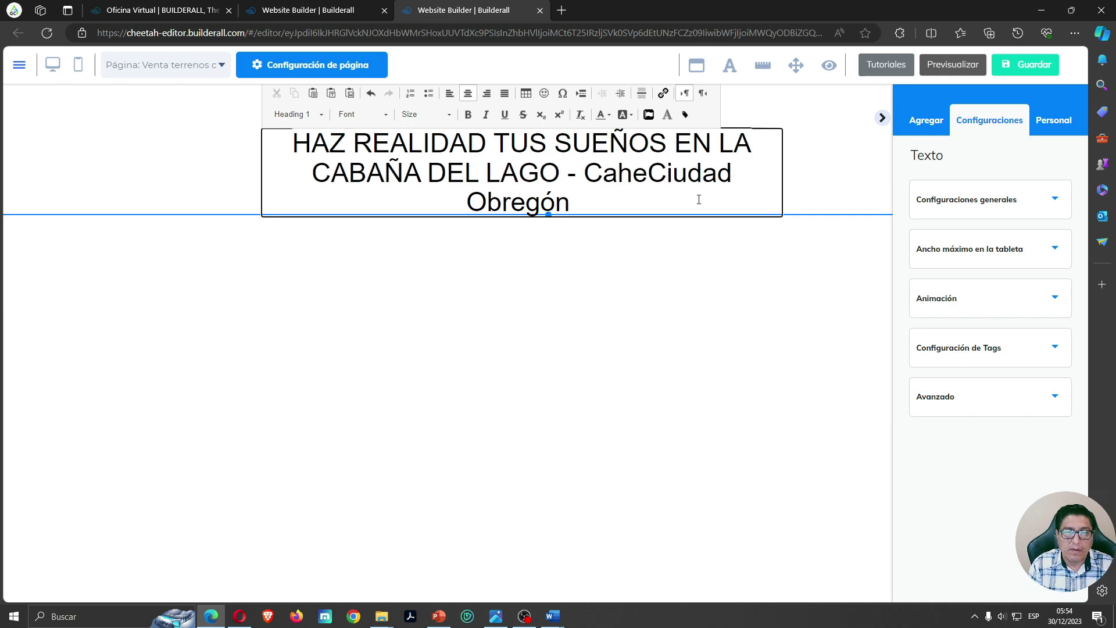
{"action": "key", "text": "BackSpace"}
{"action": "key", "text": "BackSpace"}
{"action": "type", "text": "jem"}
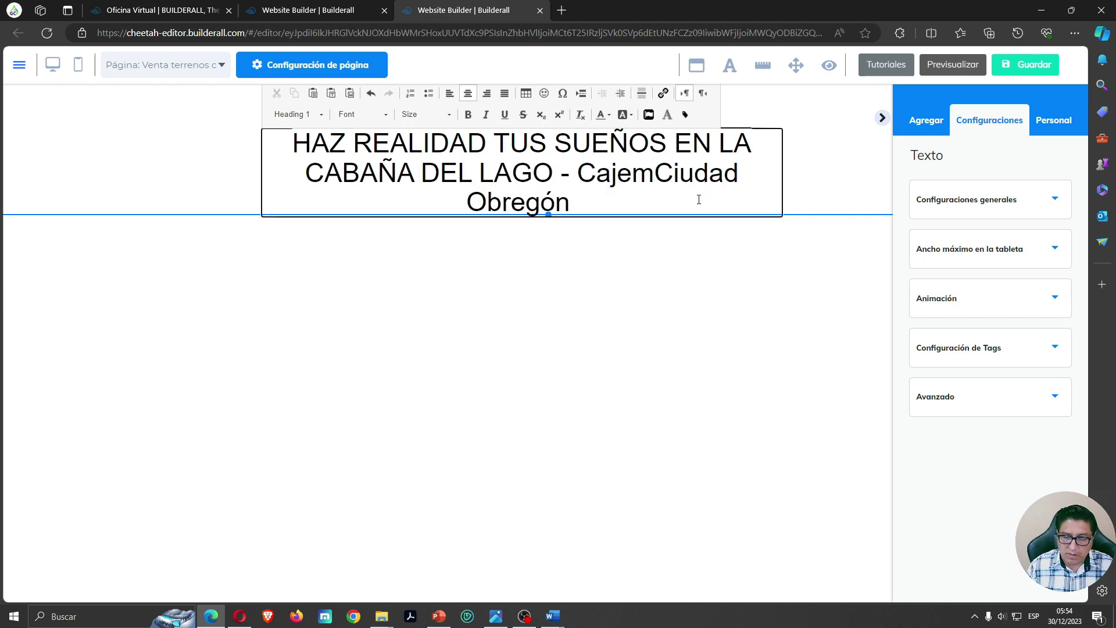
{"action": "type", "text": "e "}
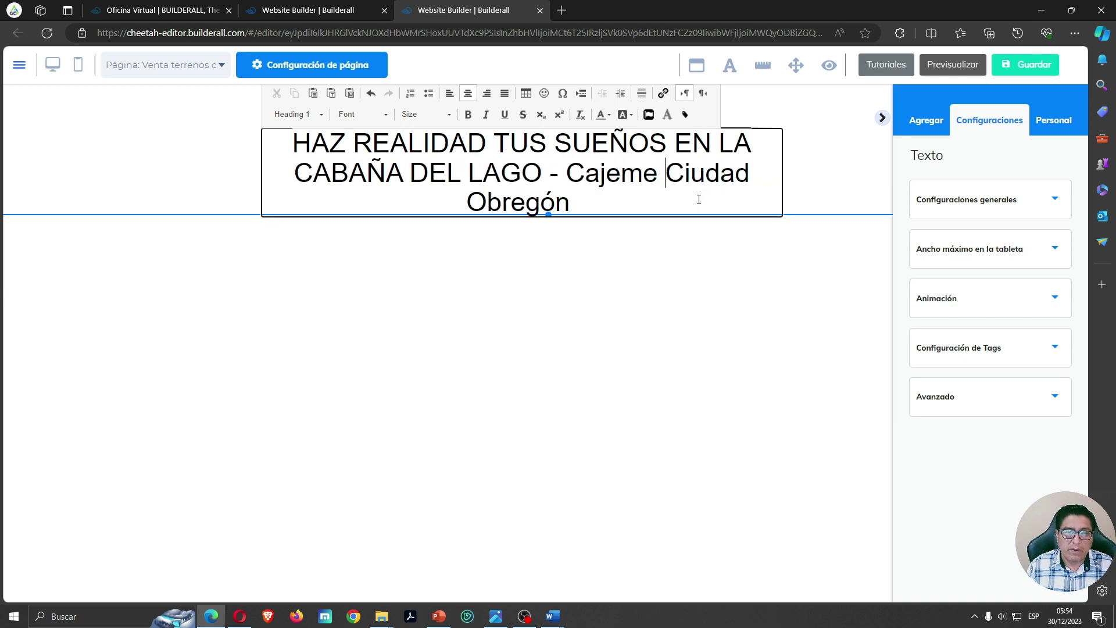
{"action": "type", "text": "-"}
{"action": "key", "text": "BackSpace"}
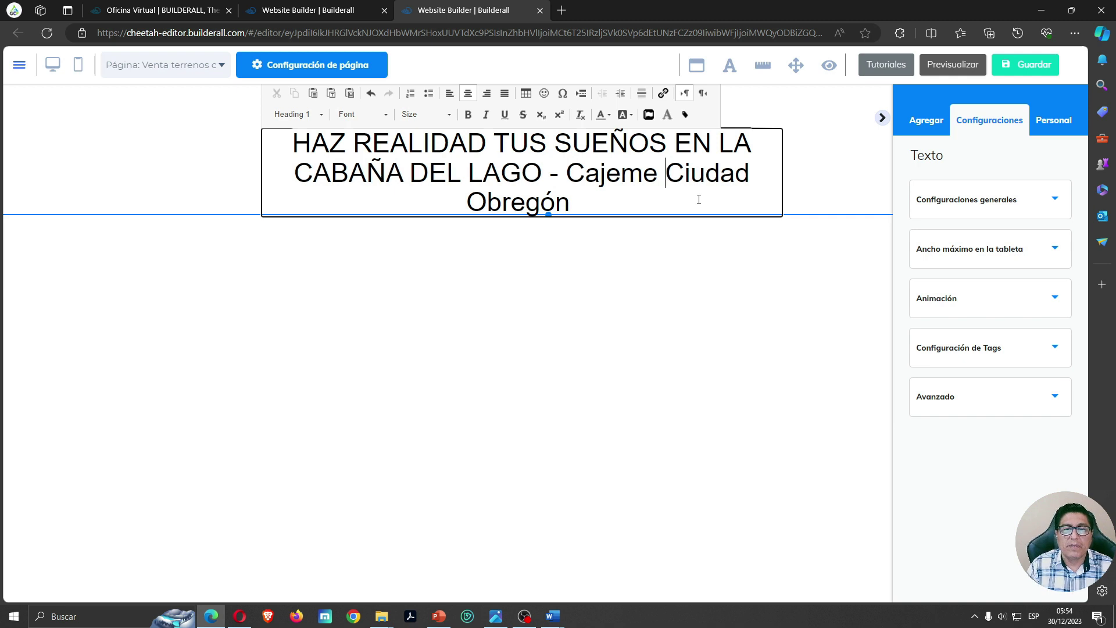
{"action": "left_click", "coordinate": [820, 169]}
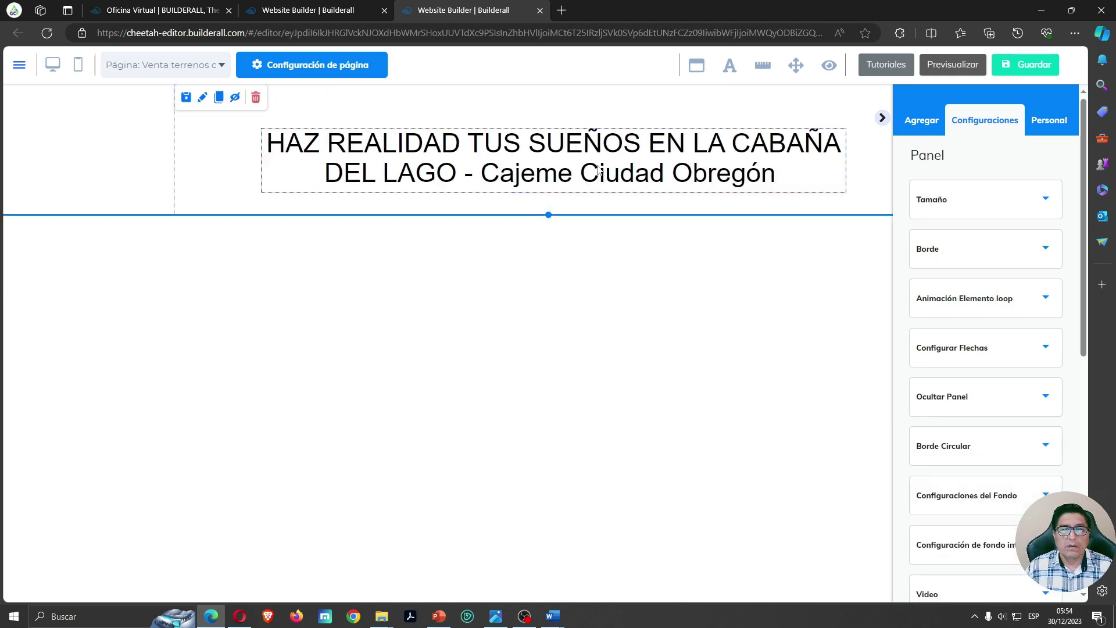
- Move the title text box up to the panel's upper edge and set the panel's height to 120
{"action": "left_click", "coordinate": [1045, 283]}
{"action": "type", "text": "120"}
{"action": "key", "text": "Tab"}
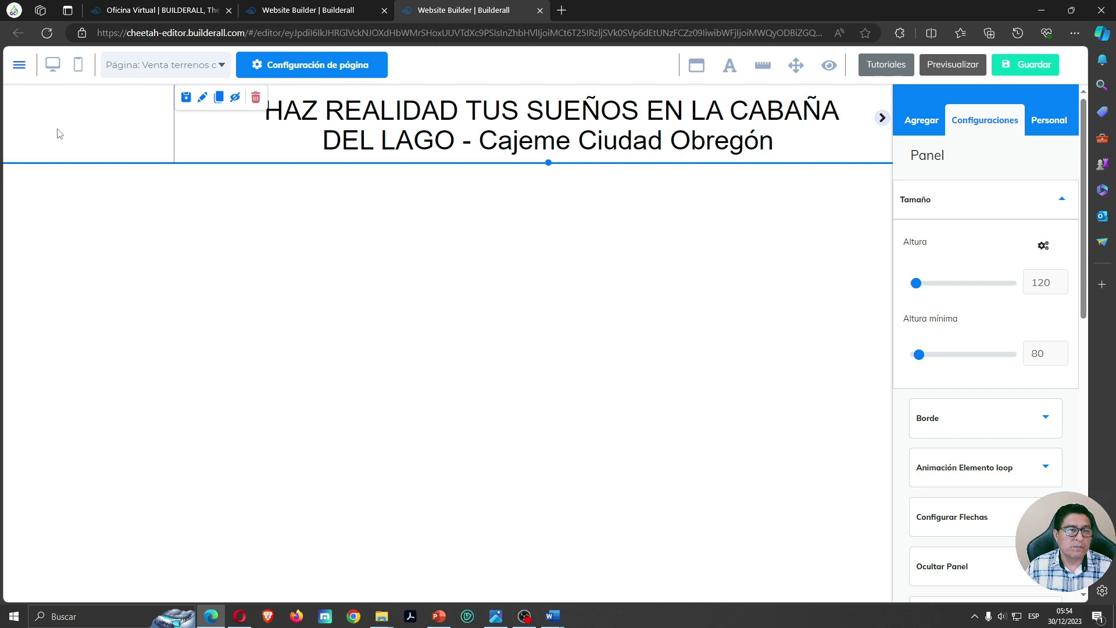
{"action": "left_click", "coordinate": [930, 121]}
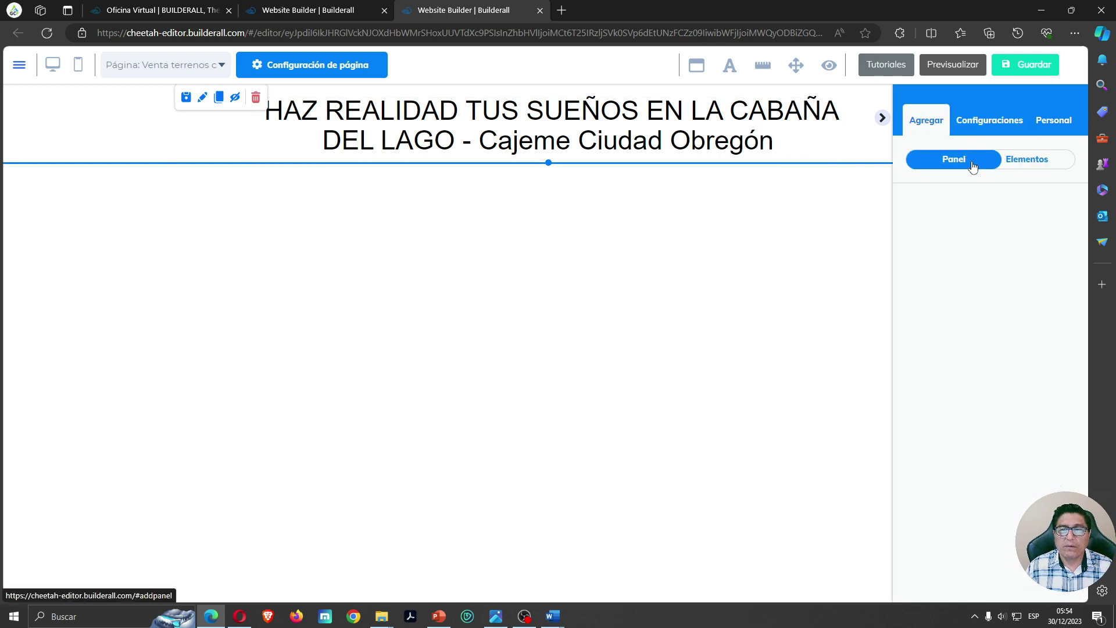
{"action": "left_click", "coordinate": [96, 125]}
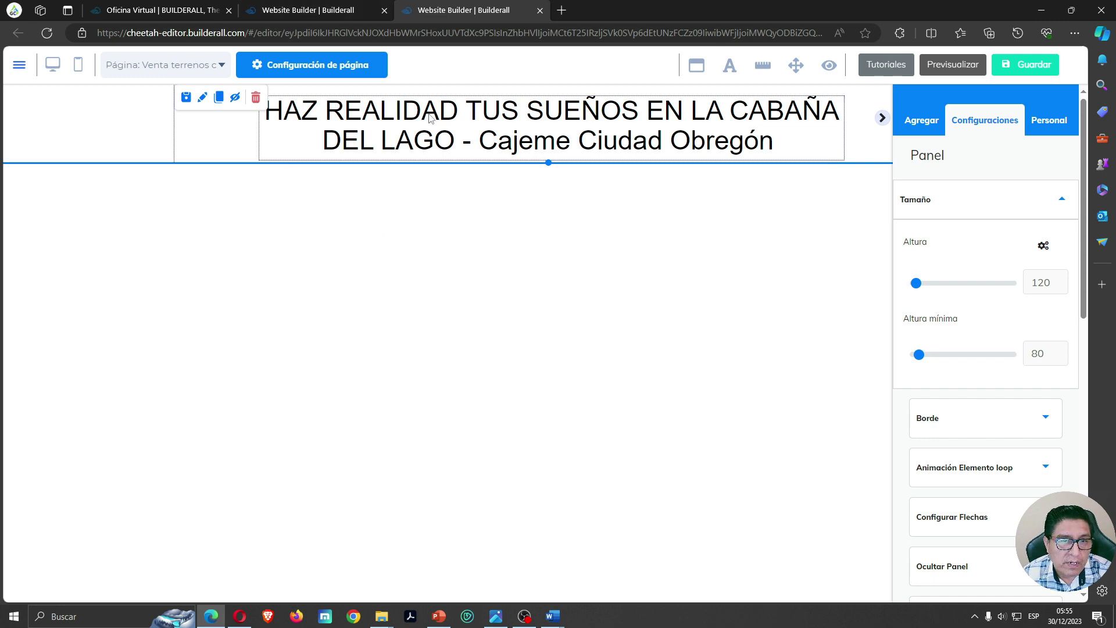
- Check the title text's maximum width setting for the tablet version
{"action": "left_click", "coordinate": [449, 119]}
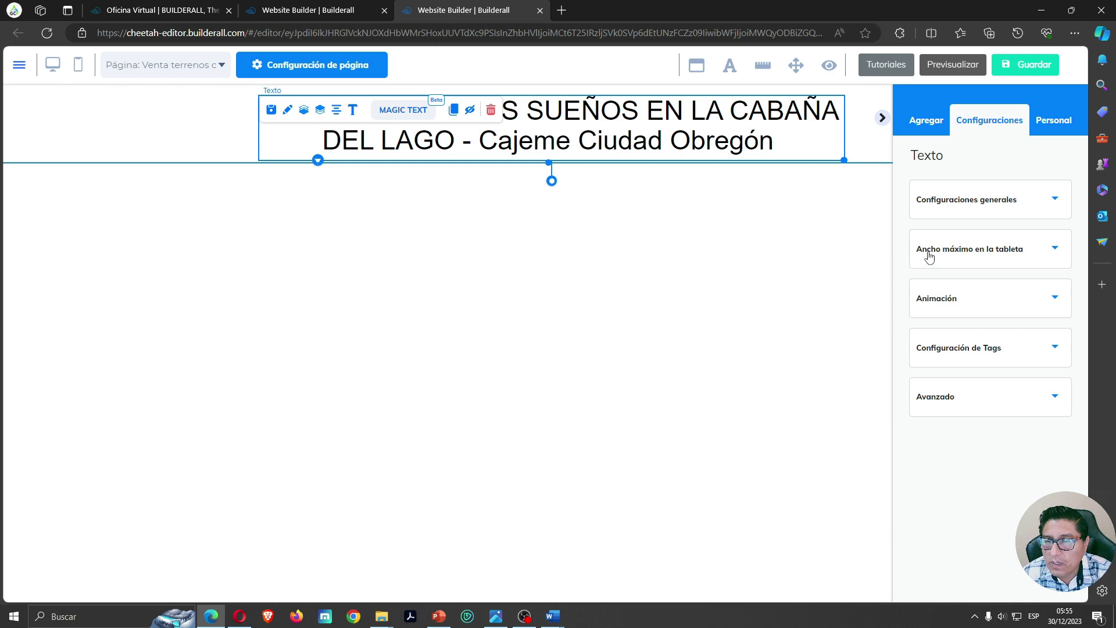
{"action": "left_click", "coordinate": [1054, 250]}
{"action": "left_click_drag", "start_coordinate": [1045, 316], "coordinate": [992, 312]}
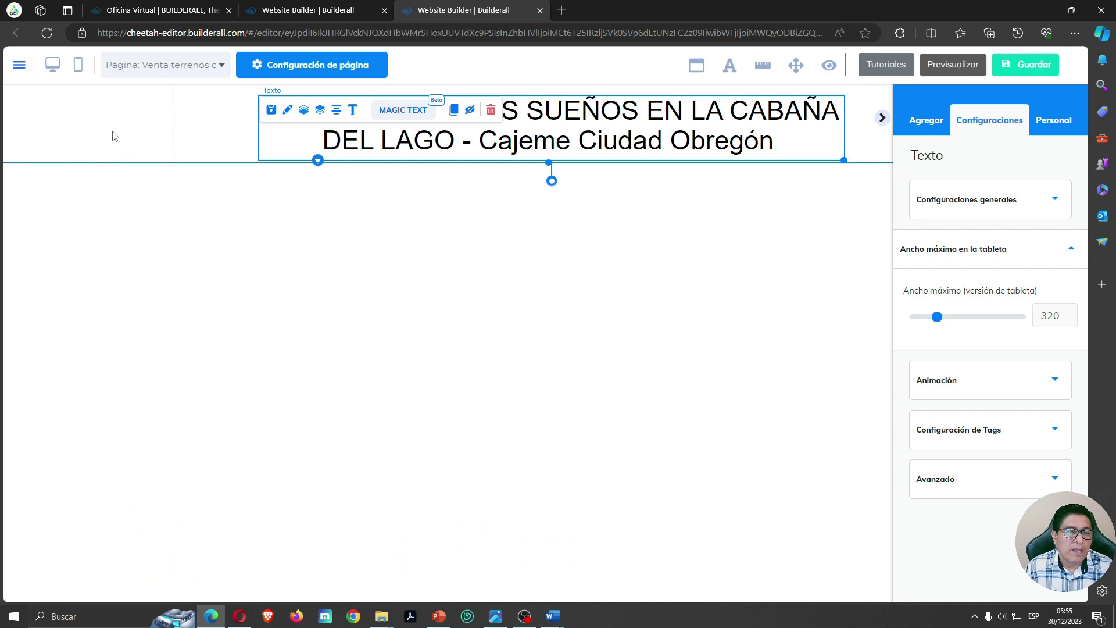
- Clone the title panel and stretch the copy to several times its height
{"action": "left_click", "coordinate": [88, 128]}
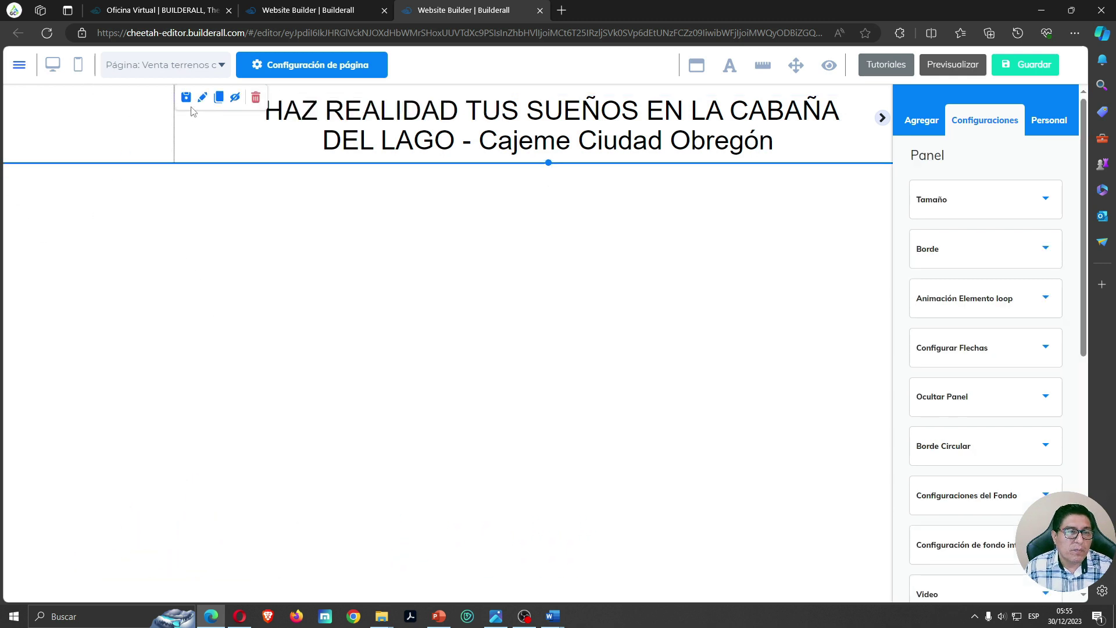
{"action": "left_click", "coordinate": [217, 99]}
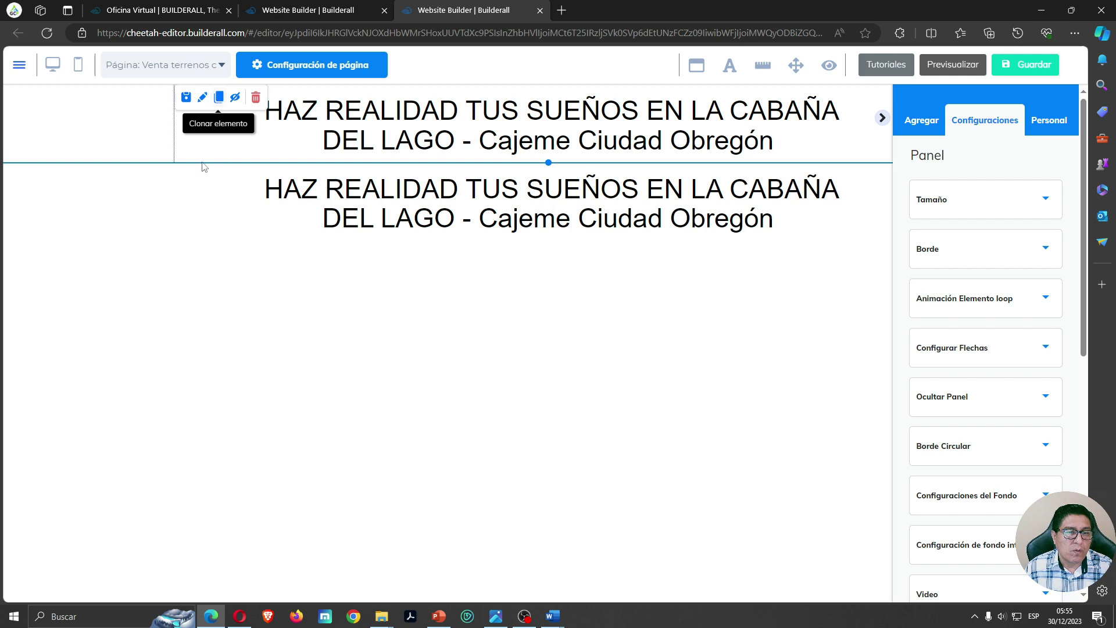
{"action": "left_click", "coordinate": [374, 205]}
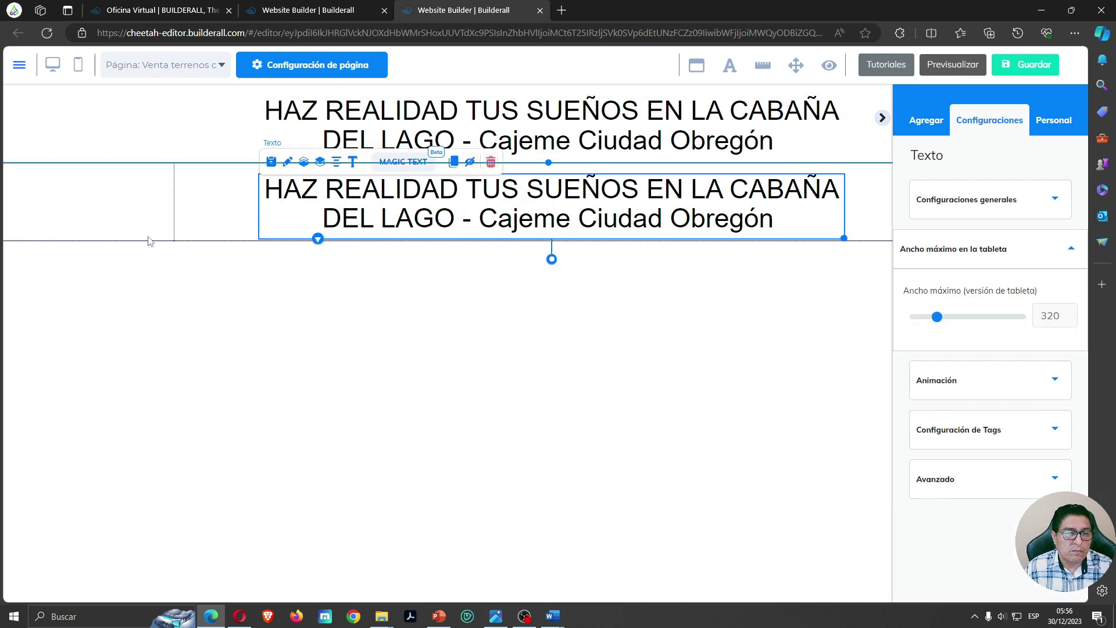
{"action": "left_click", "coordinate": [194, 229]}
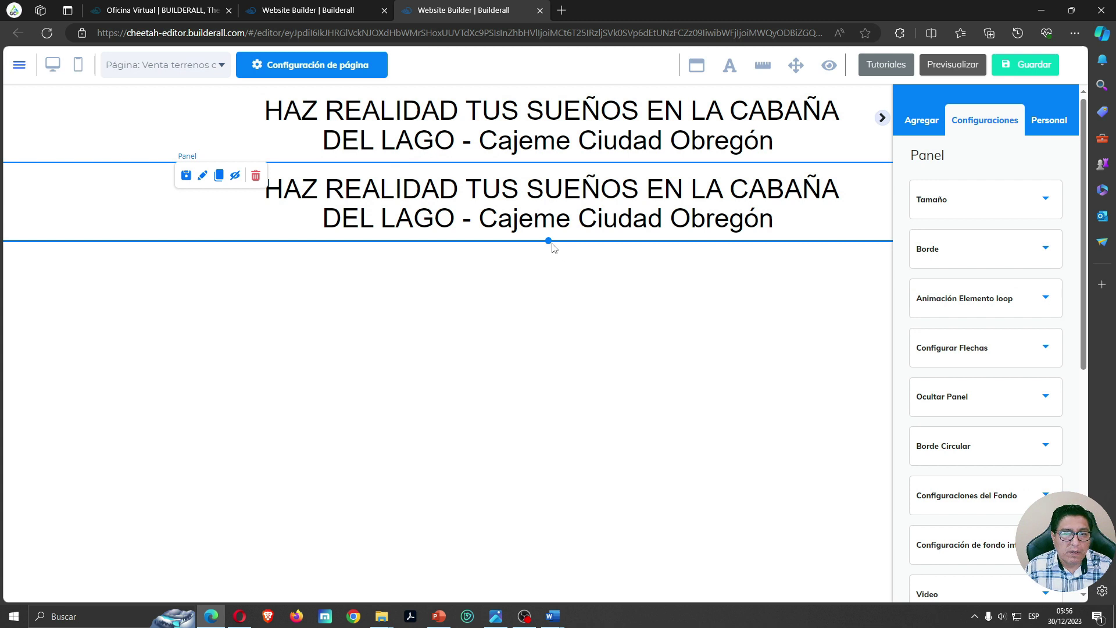
{"action": "left_click_drag", "start_coordinate": [548, 240], "coordinate": [547, 506]}
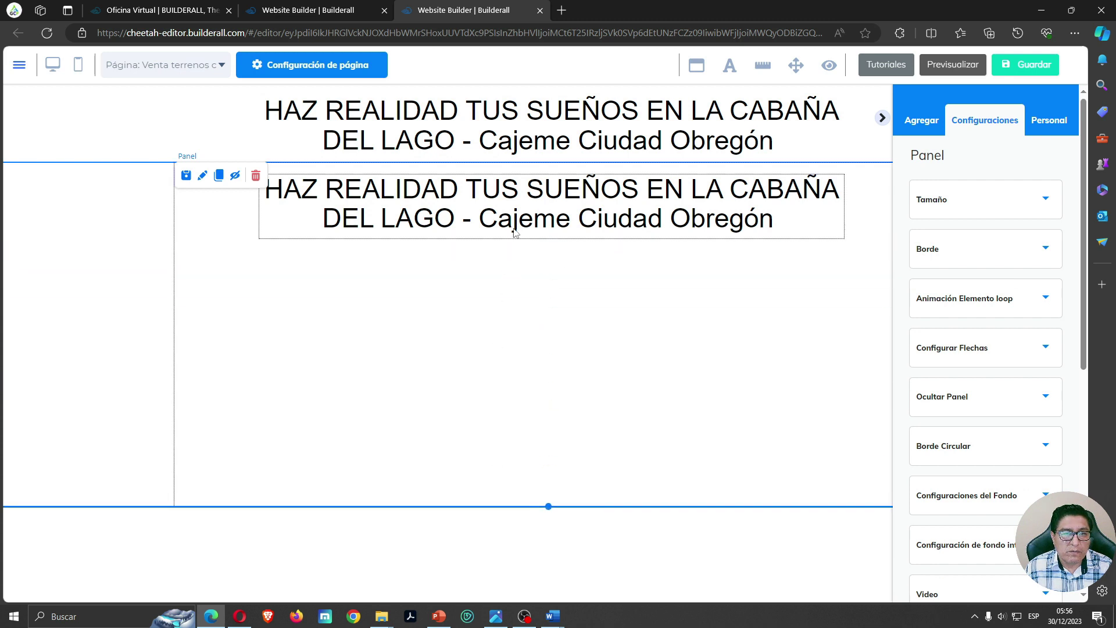
- Clone the enlarged panel and delete the title text from the middle panel
{"action": "left_click", "coordinate": [219, 177]}
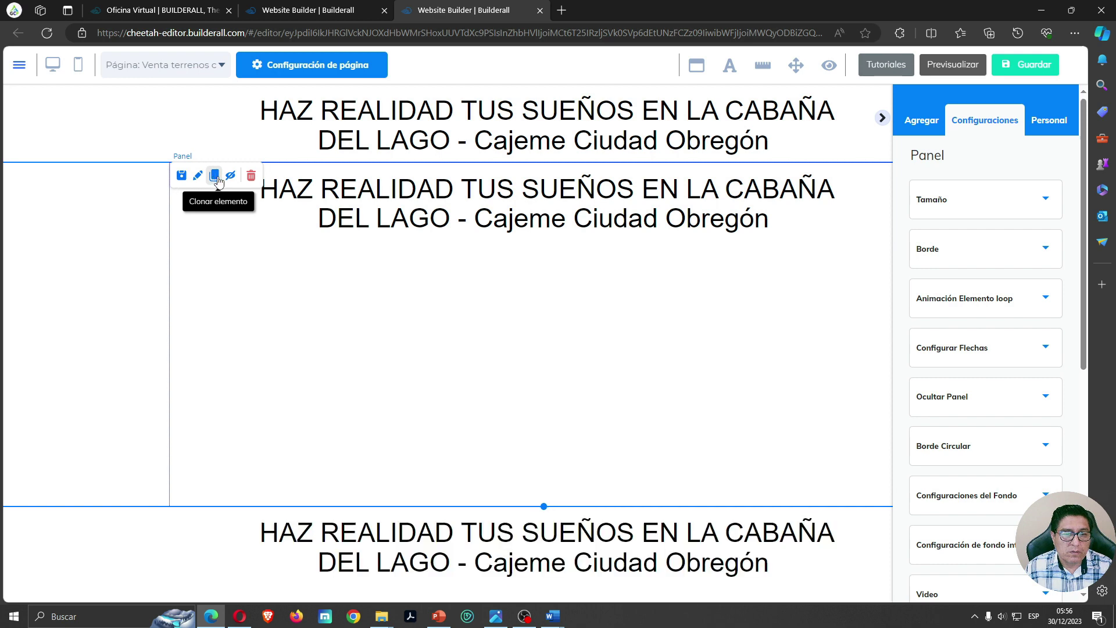
{"action": "left_click", "coordinate": [498, 212]}
{"action": "left_click", "coordinate": [485, 162]}
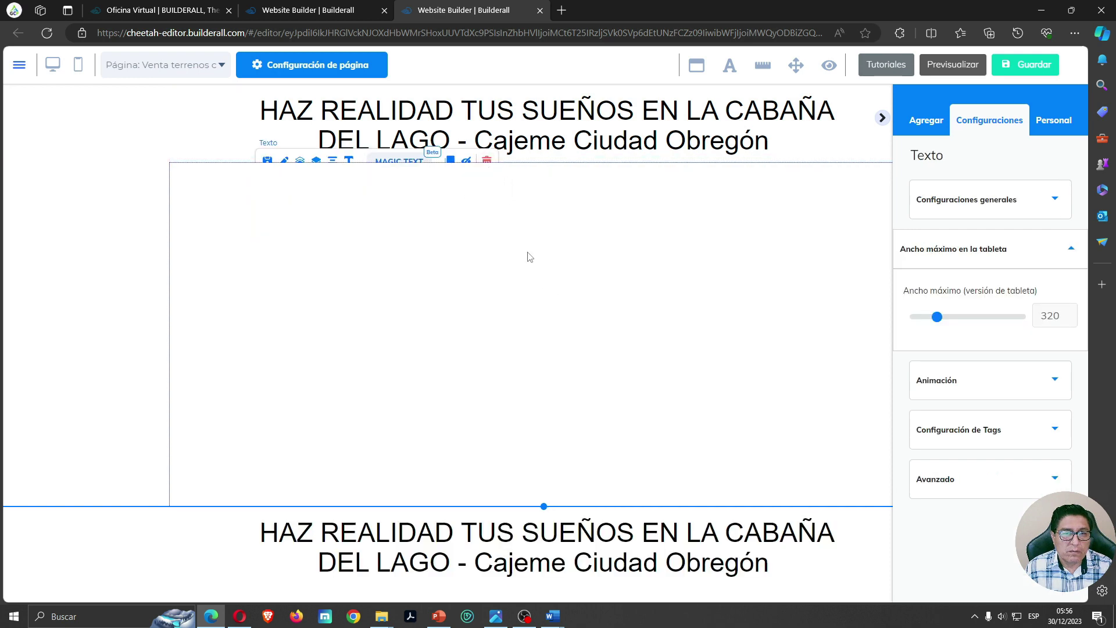
{"action": "left_click", "coordinate": [485, 161]}
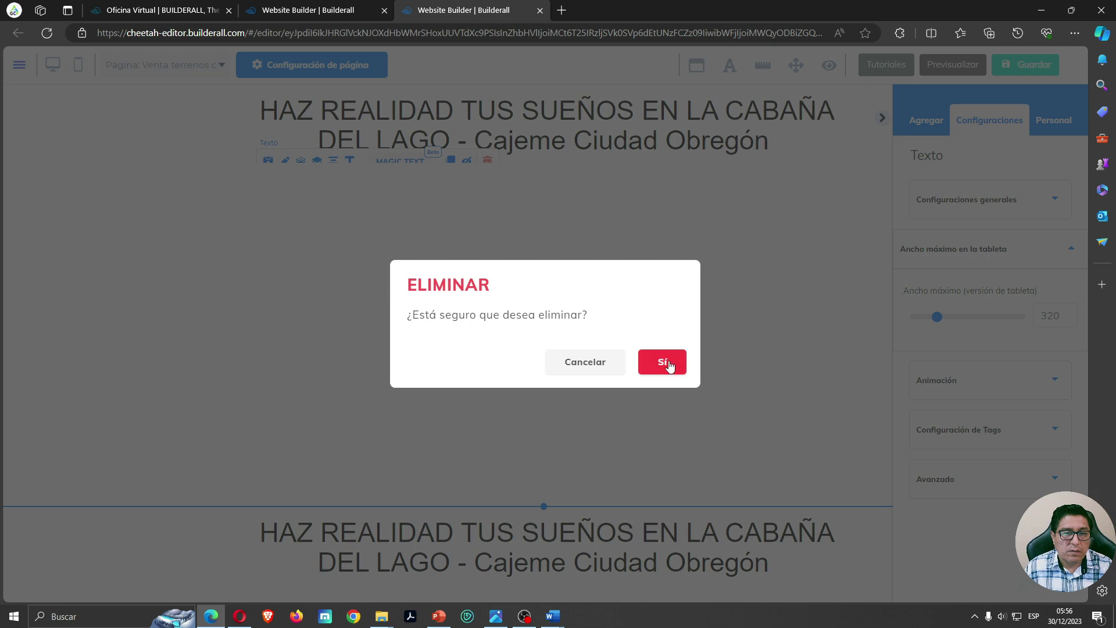
{"action": "left_click", "coordinate": [663, 363]}
{"action": "scroll", "coordinate": [135, 227], "scroll_direction": "down", "scroll_amount": 1}
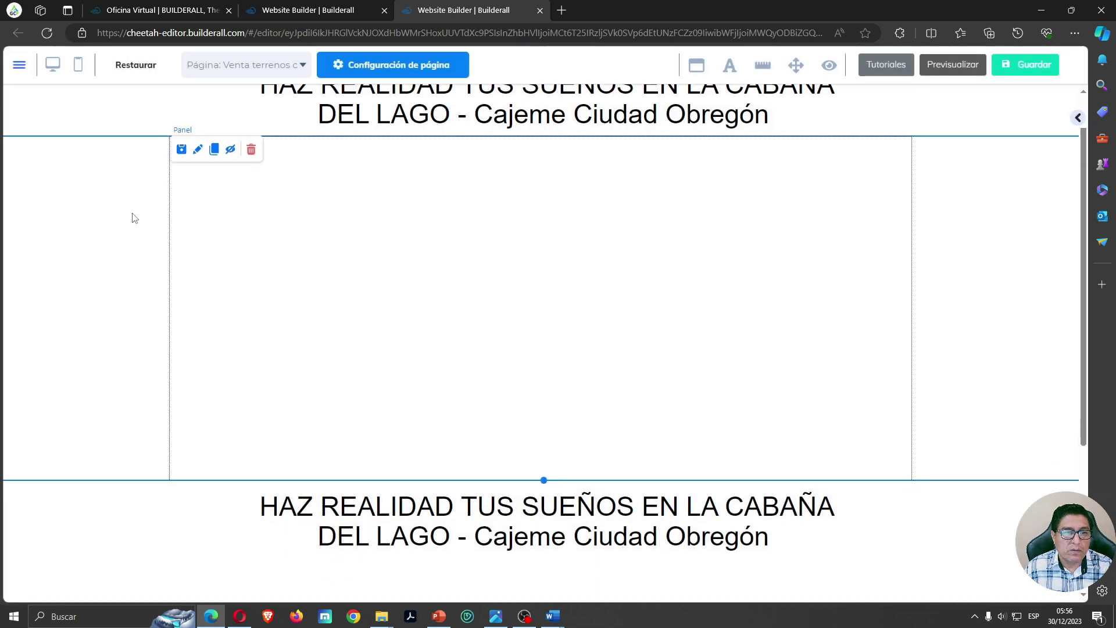
{"action": "scroll", "coordinate": [104, 110], "scroll_direction": "up", "scroll_amount": 1}
{"action": "scroll", "coordinate": [218, 250], "scroll_direction": "down", "scroll_amount": 4}
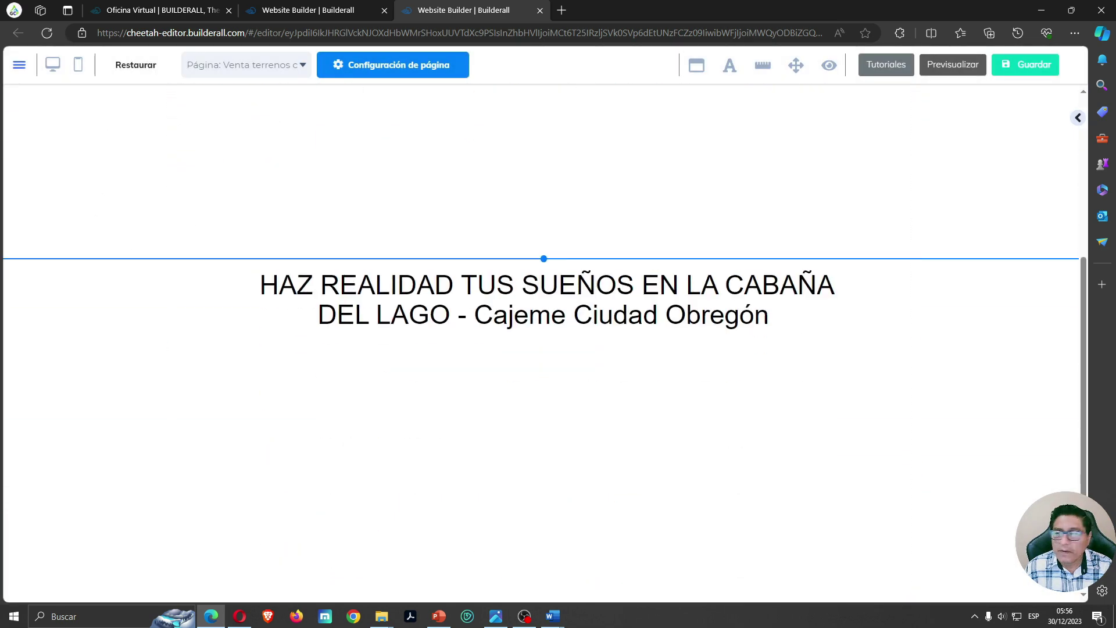
- Copy the four Panel 1 paragraphs from "Disfruta de hermosos atardeceres" to "descanso ideal" in the Word mockup and return to the page editor
{"action": "key", "text": "alt+Tab"}
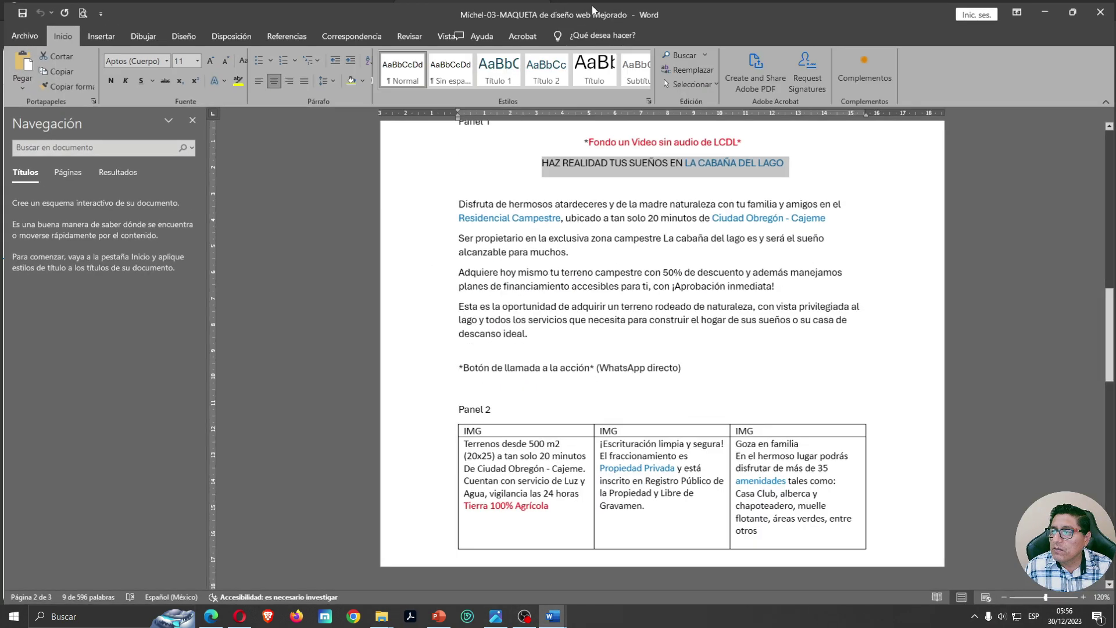
{"action": "scroll", "coordinate": [517, 233], "scroll_direction": "up", "scroll_amount": 3}
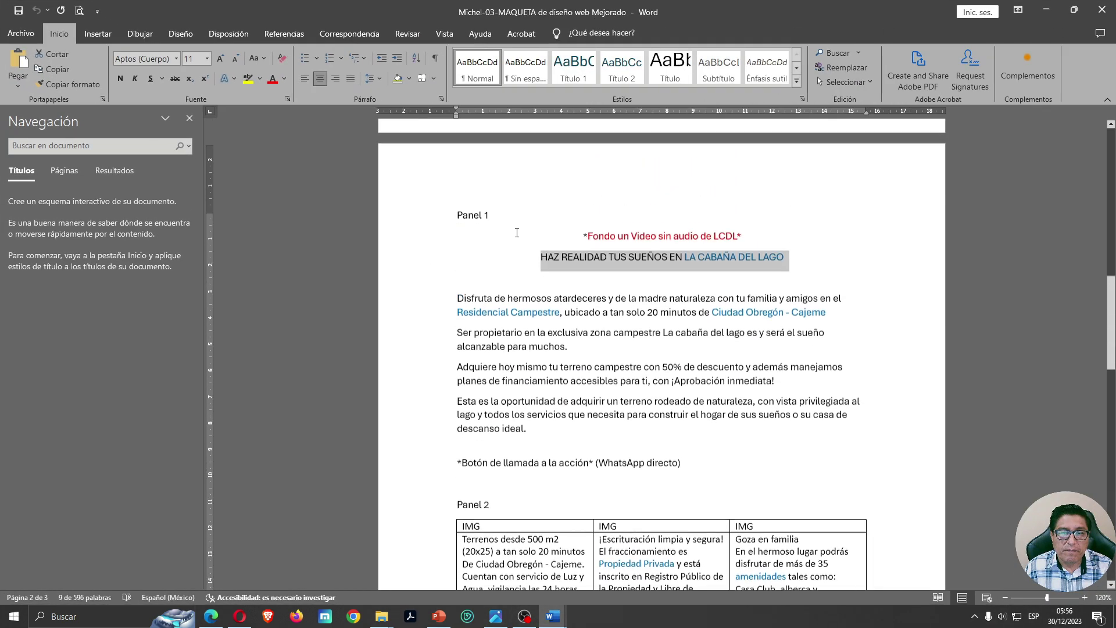
{"action": "left_click", "coordinate": [584, 240]}
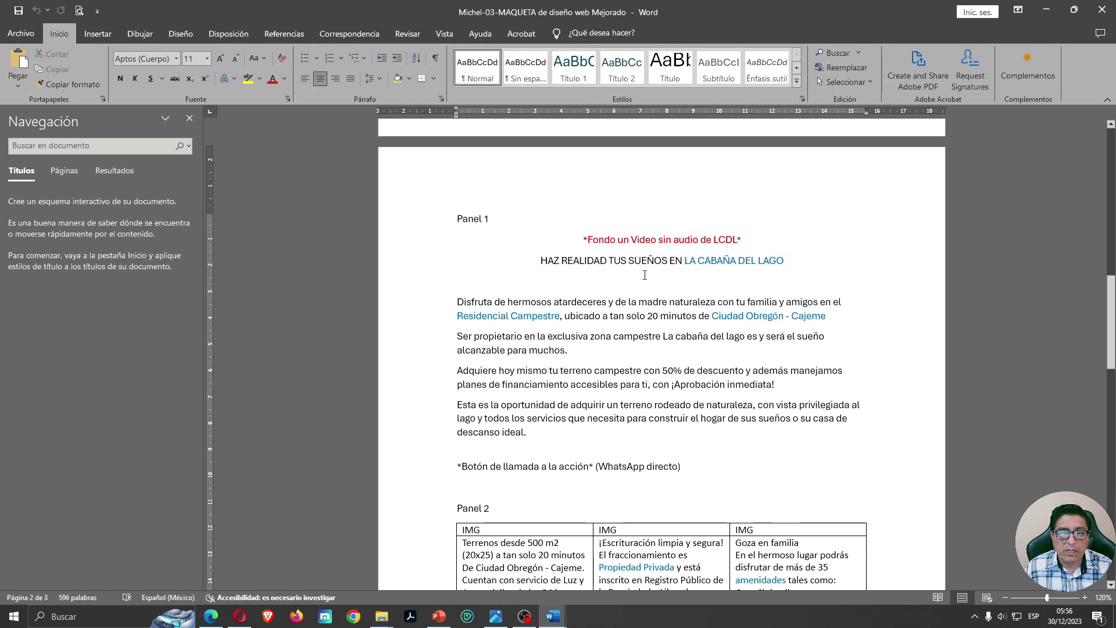
{"action": "left_click_drag", "start_coordinate": [458, 302], "coordinate": [542, 441]}
{"action": "key", "text": "ctrl+c"}
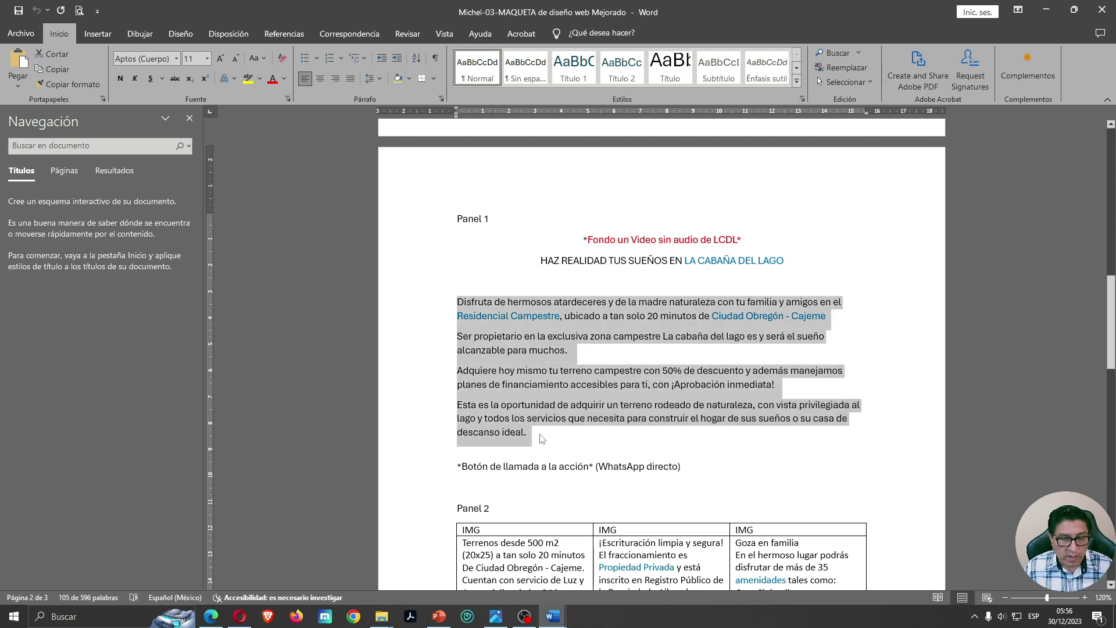
{"action": "key", "text": "super+Down"}
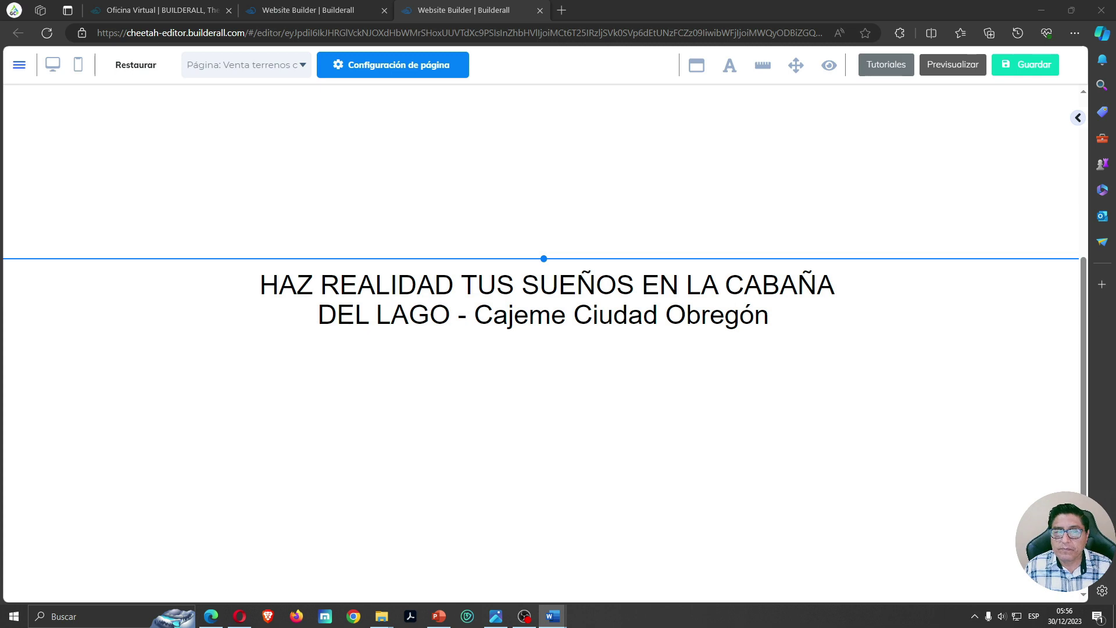
- Replace the title in the lower enlarged panel with left-aligned pasted text, keeping only the "Disfruta de hermosos atardeceres" paragraph
{"action": "left_click", "coordinate": [496, 297]}
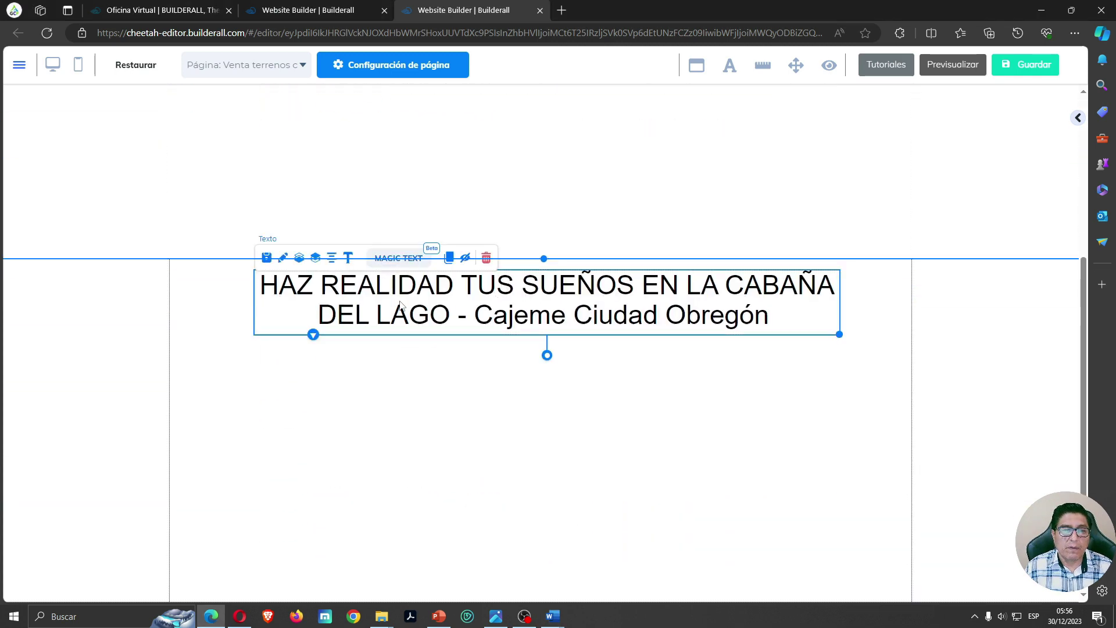
{"action": "left_click_drag", "start_coordinate": [401, 303], "coordinate": [347, 315]}
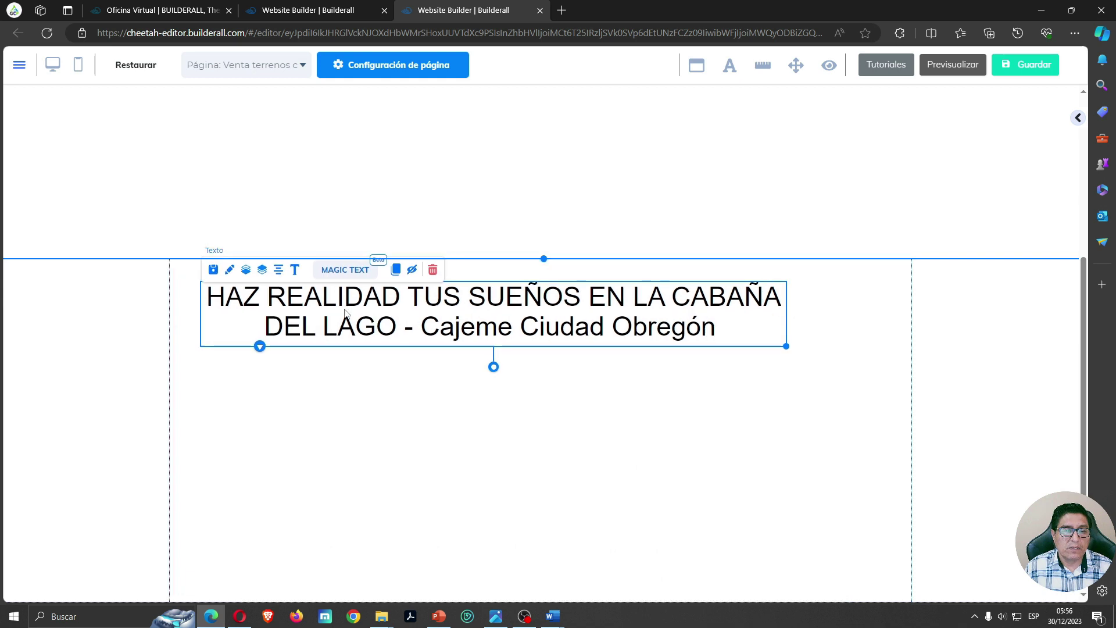
{"action": "left_click", "coordinate": [296, 273]}
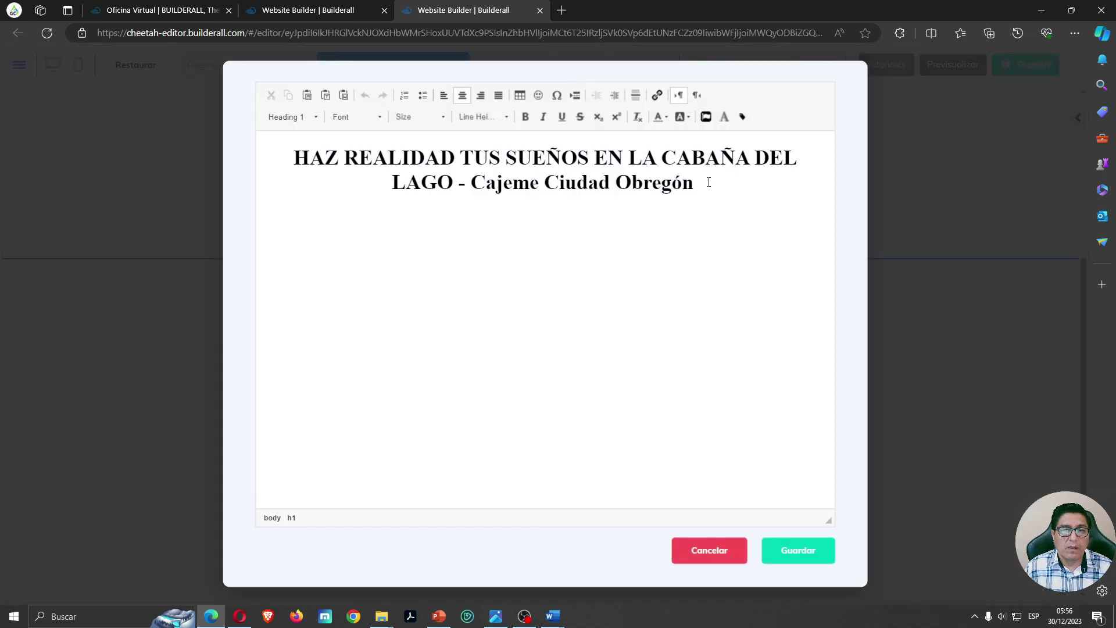
{"action": "key", "text": "ctrl+a"}
{"action": "left_click", "coordinate": [443, 98]}
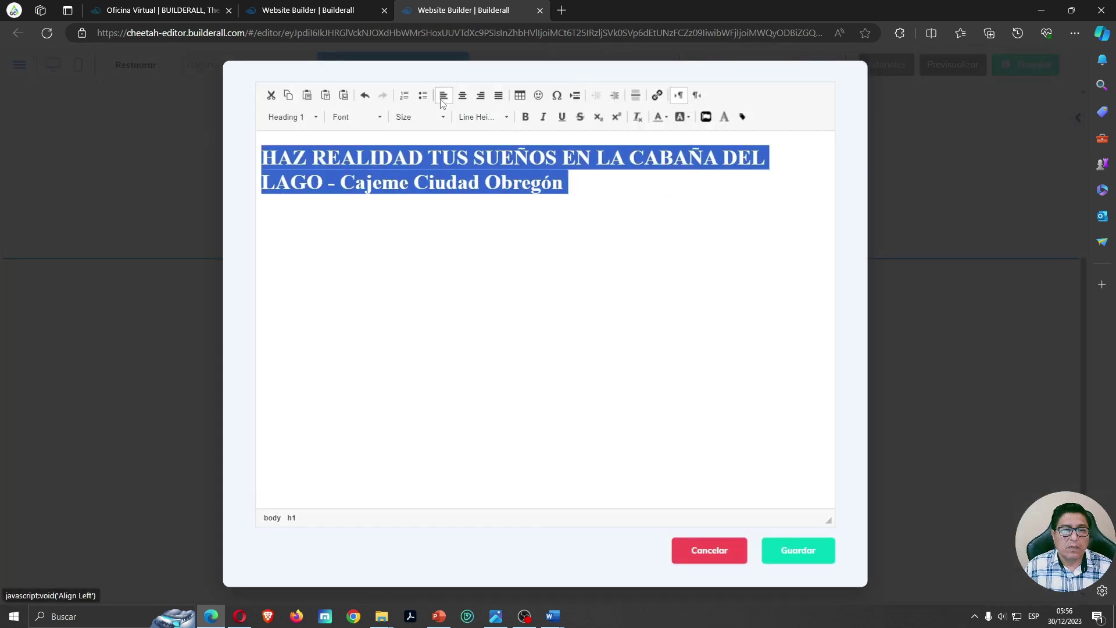
{"action": "key", "text": "ctrl+v"}
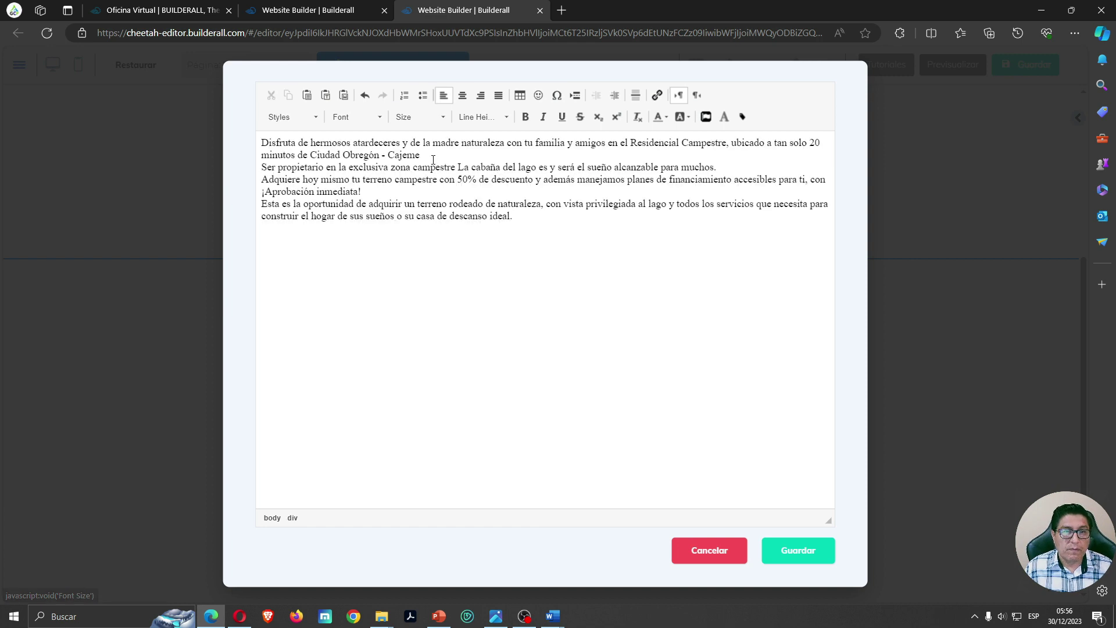
{"action": "left_click_drag", "start_coordinate": [513, 216], "coordinate": [424, 156]}
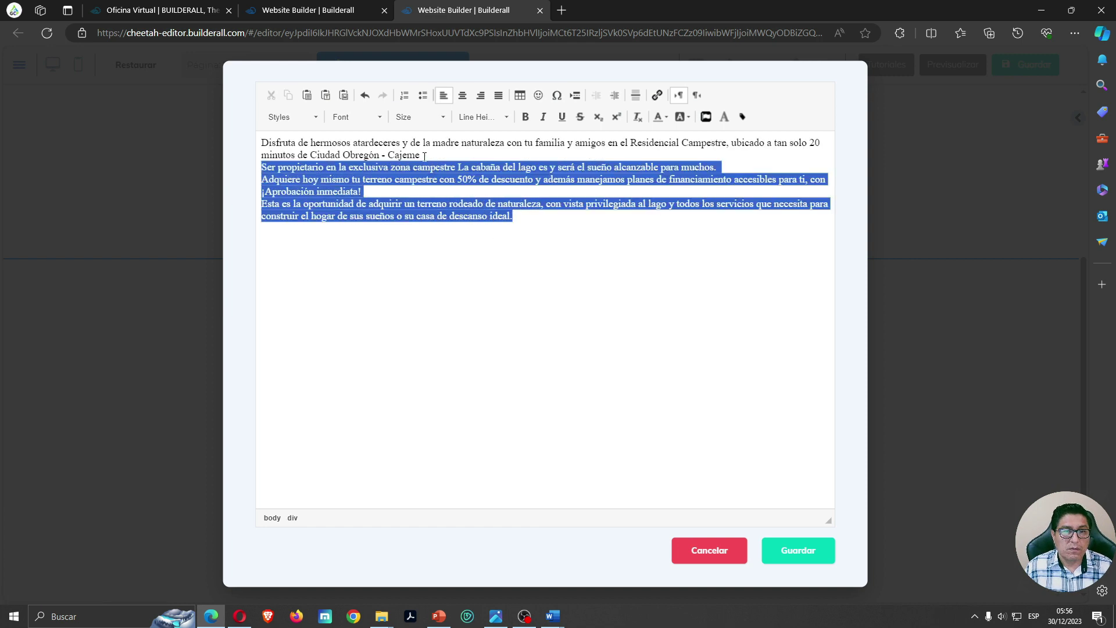
{"action": "key", "text": "BackSpace"}
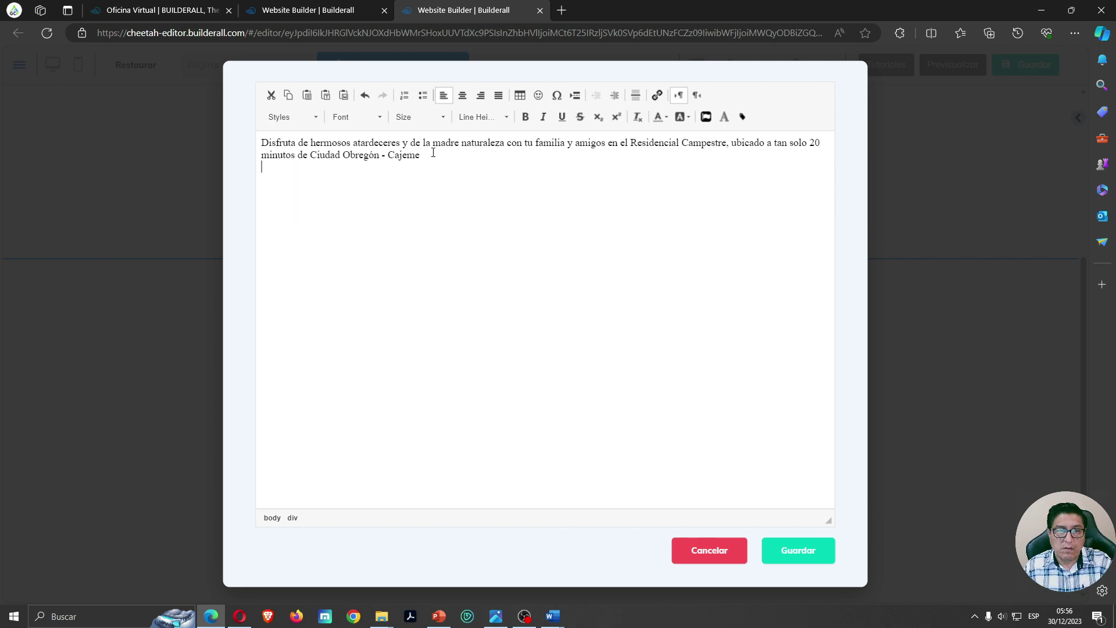
- Format the "Disfruta de hermosos atardeceres" paragraph as Heading 3 and save the text
{"action": "left_click_drag", "start_coordinate": [403, 166], "coordinate": [170, 123]}
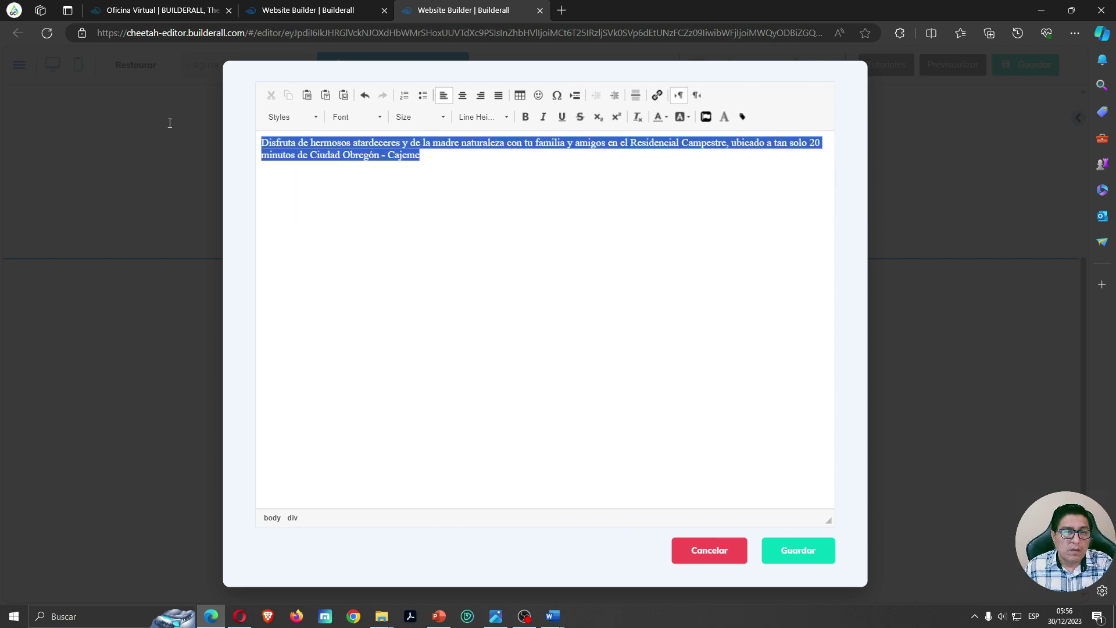
{"action": "left_click", "coordinate": [314, 114]}
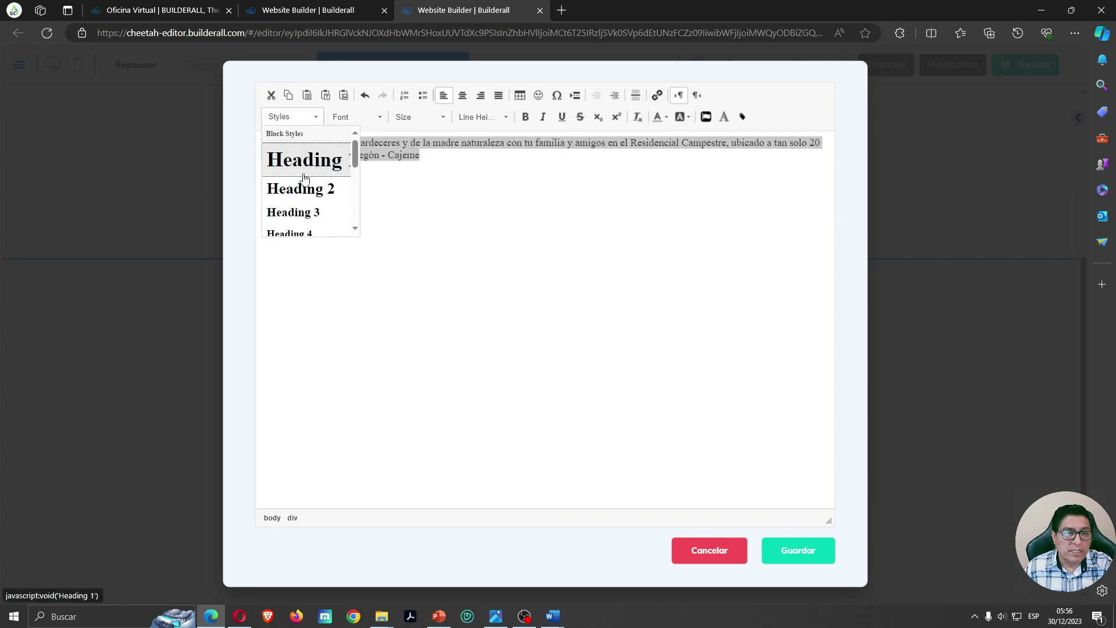
{"action": "left_click", "coordinate": [308, 210]}
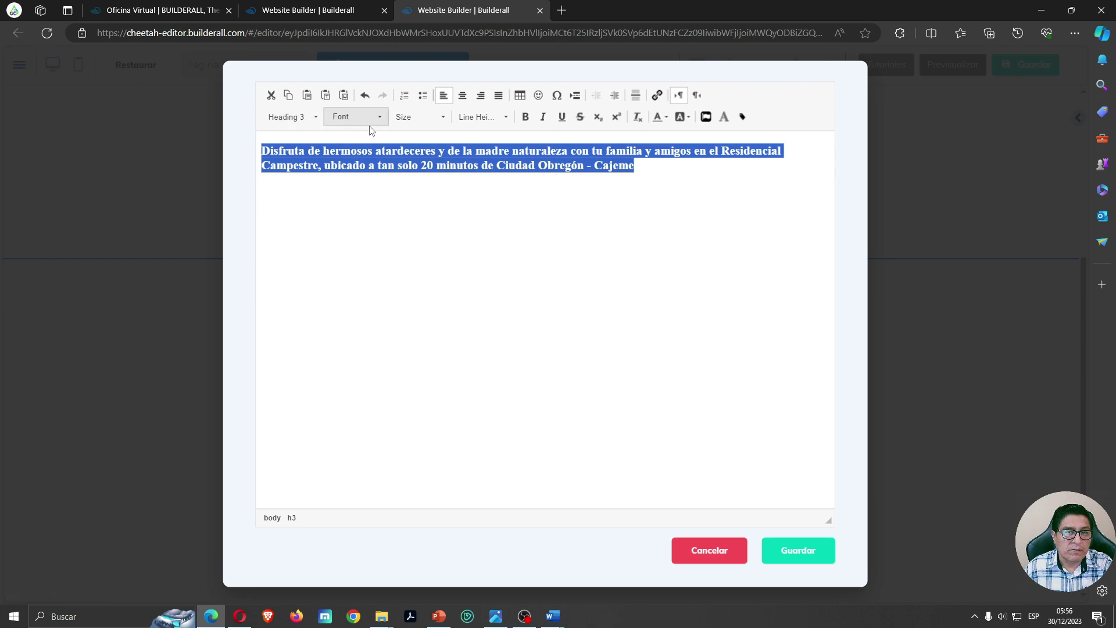
{"action": "left_click", "coordinate": [794, 556]}
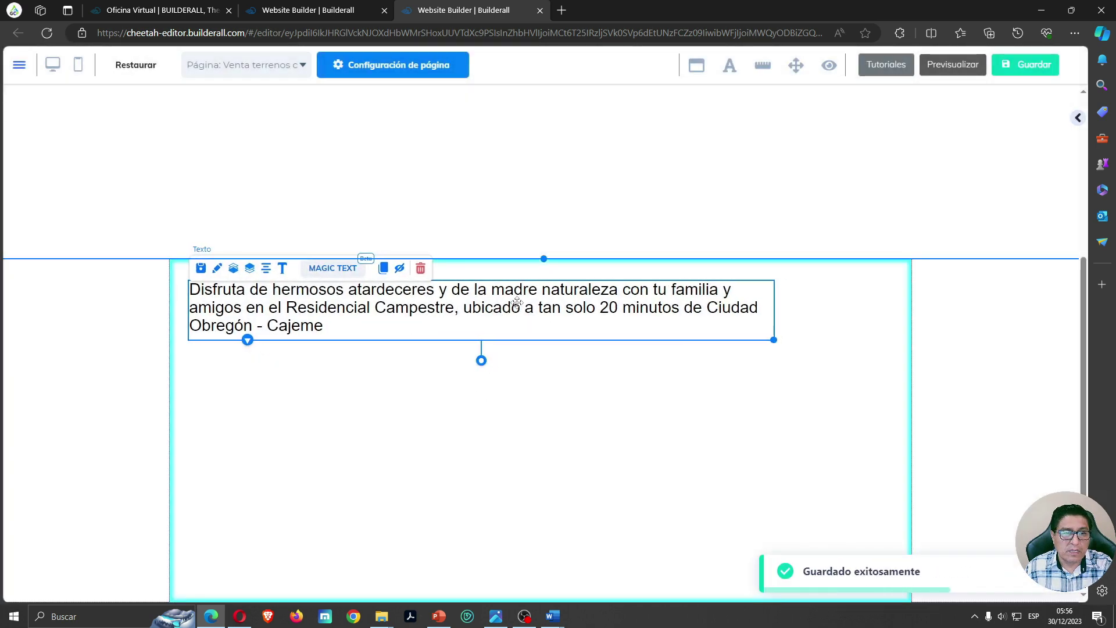
- Clone the paragraph, place the copy below it, and replace its content with only the "Ser propietario en la exclusiva zona campestre" paragraph
{"action": "left_click", "coordinate": [378, 268]}
{"action": "mouse_move", "coordinate": [379, 312]}
{"action": "left_mouse_down"}
{"action": "mouse_move", "coordinate": [369, 392]}
{"action": "mouse_move", "coordinate": [405, 415]}
{"action": "left_mouse_up"}
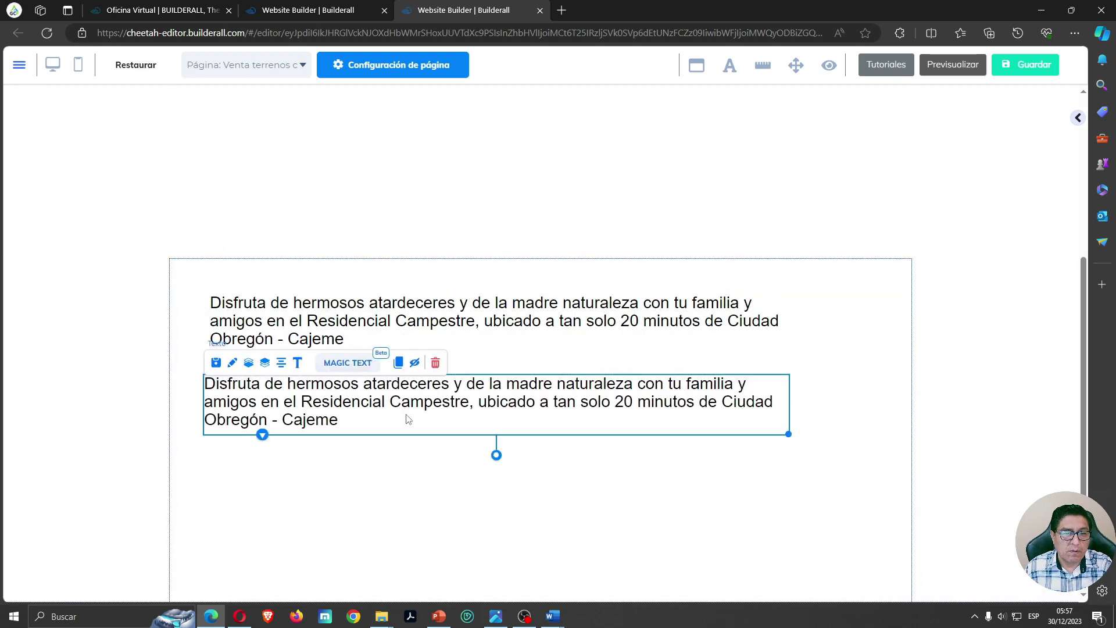
{"action": "left_click", "coordinate": [297, 363]}
{"action": "left_click_drag", "start_coordinate": [670, 193], "coordinate": [1, 40]}
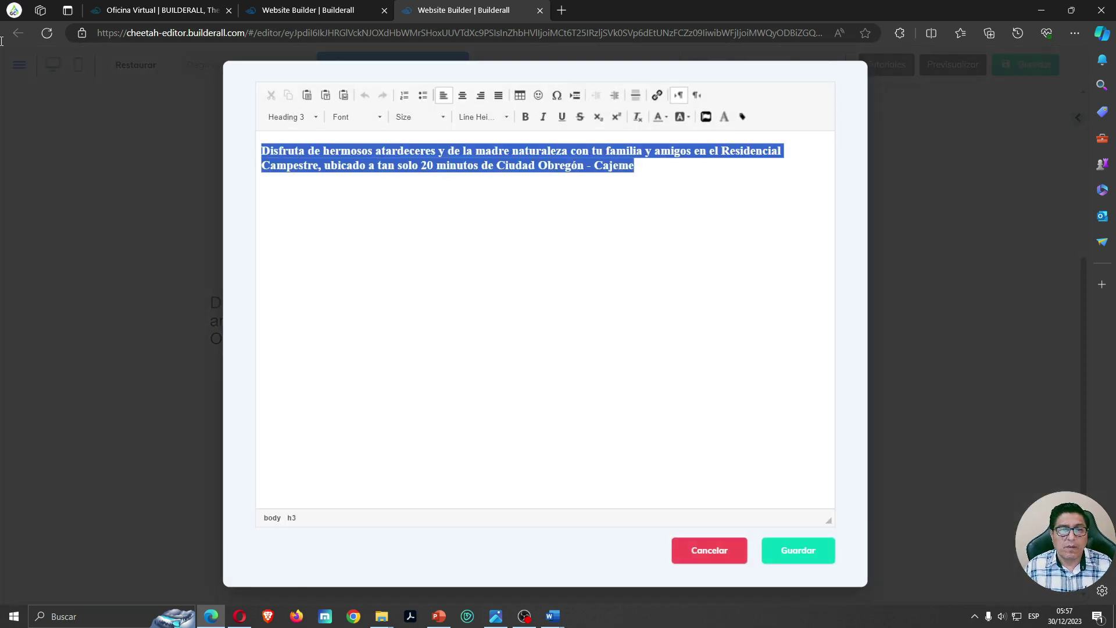
{"action": "key", "text": "ctrl+v"}
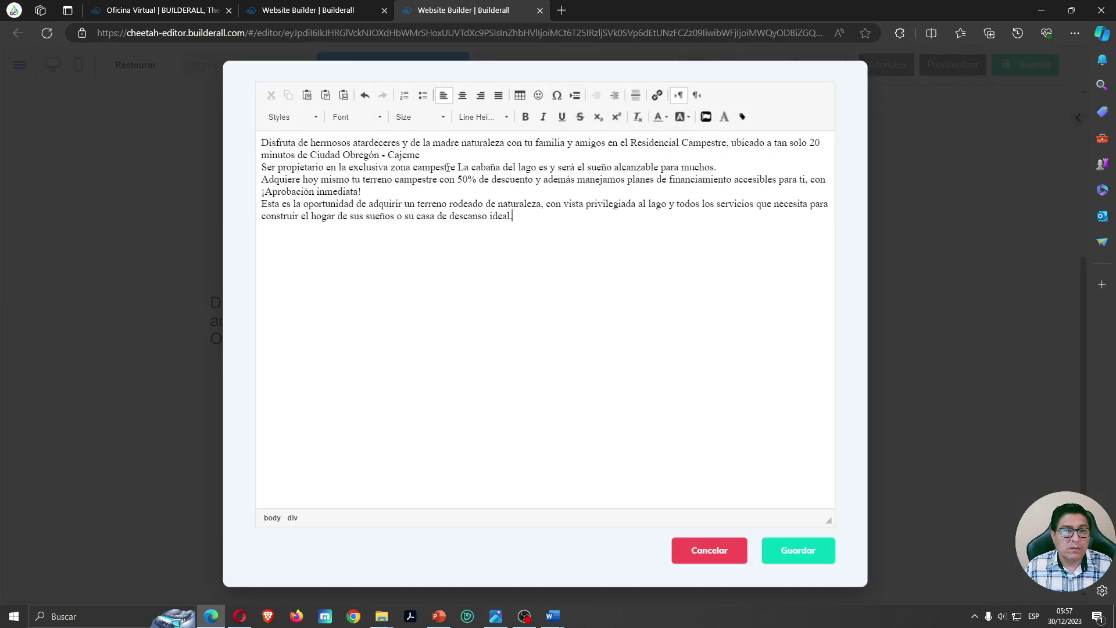
{"action": "left_click_drag", "start_coordinate": [420, 155], "coordinate": [154, 122]}
{"action": "key", "text": "BackSpace"}
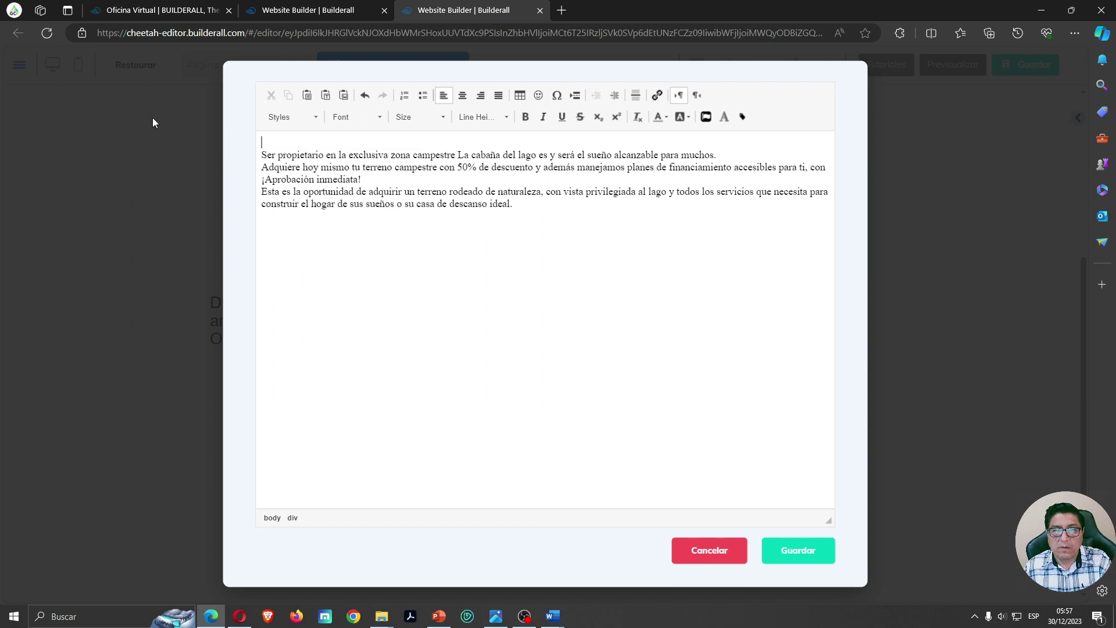
{"action": "key", "text": "Delete"}
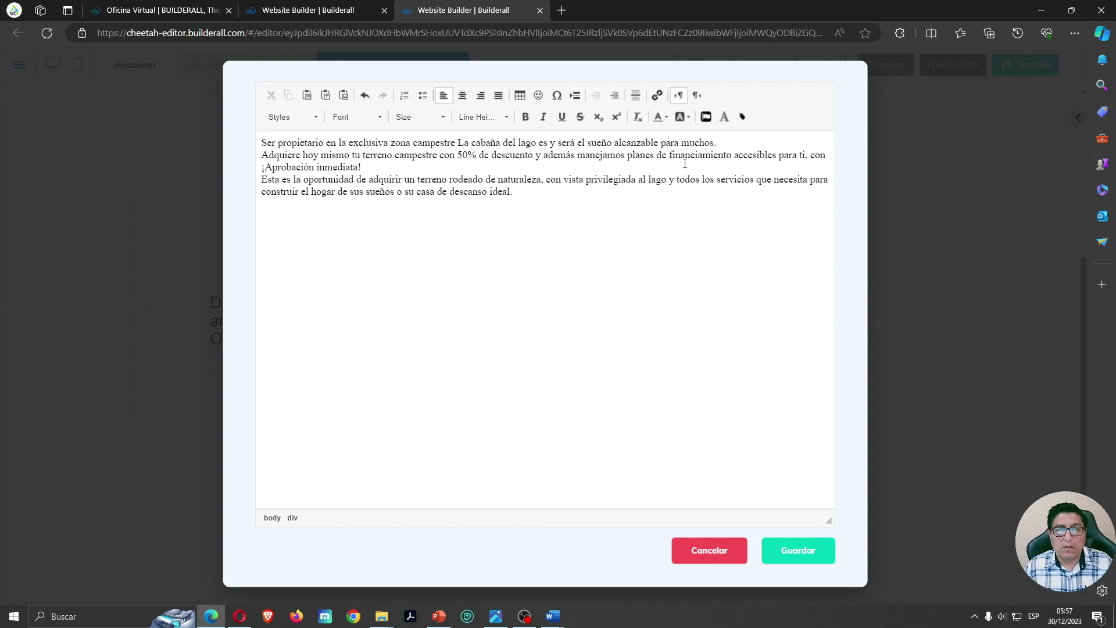
{"action": "left_click_drag", "start_coordinate": [259, 155], "coordinate": [533, 201]}
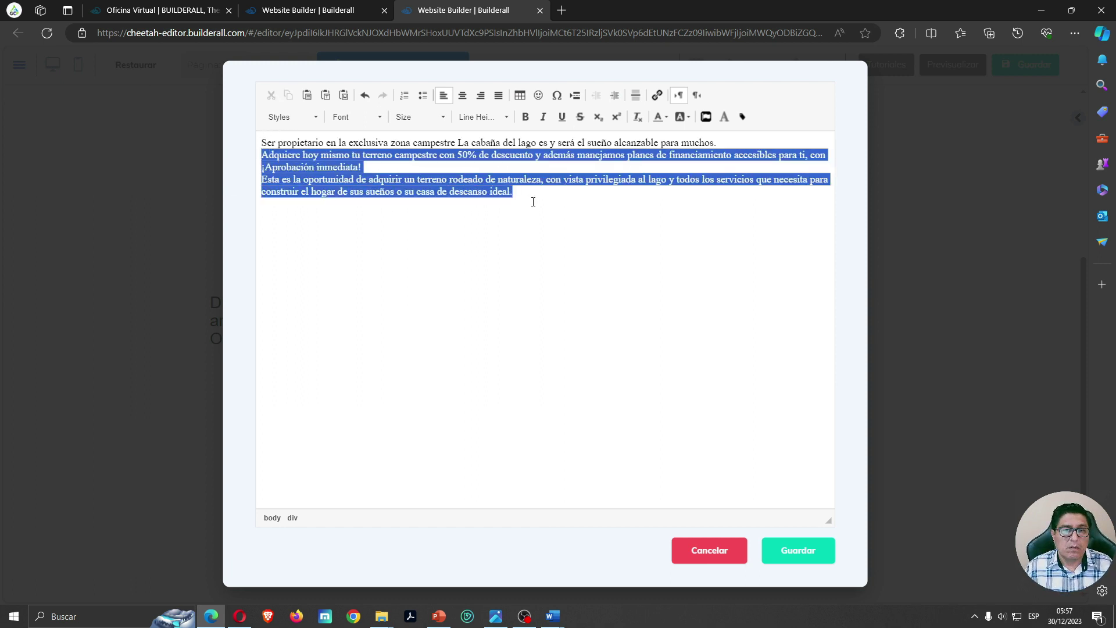
{"action": "key", "text": "BackSpace"}
{"action": "left_click", "coordinate": [798, 550]}
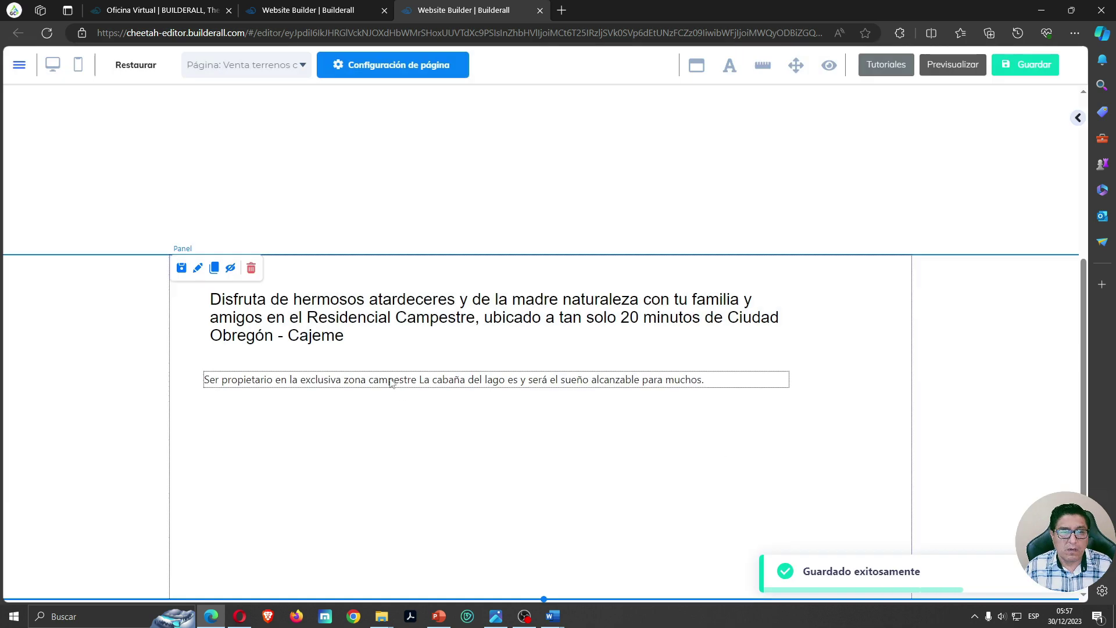
- Add a third text below the second one, with its content replaced by the "Adquiere hoy mismo tu terreno campestre" paragraph
{"action": "left_click_drag", "start_coordinate": [375, 413], "coordinate": [383, 479]}
{"action": "double_click", "coordinate": [383, 479]}
{"action": "key", "text": "ctrl+a"}
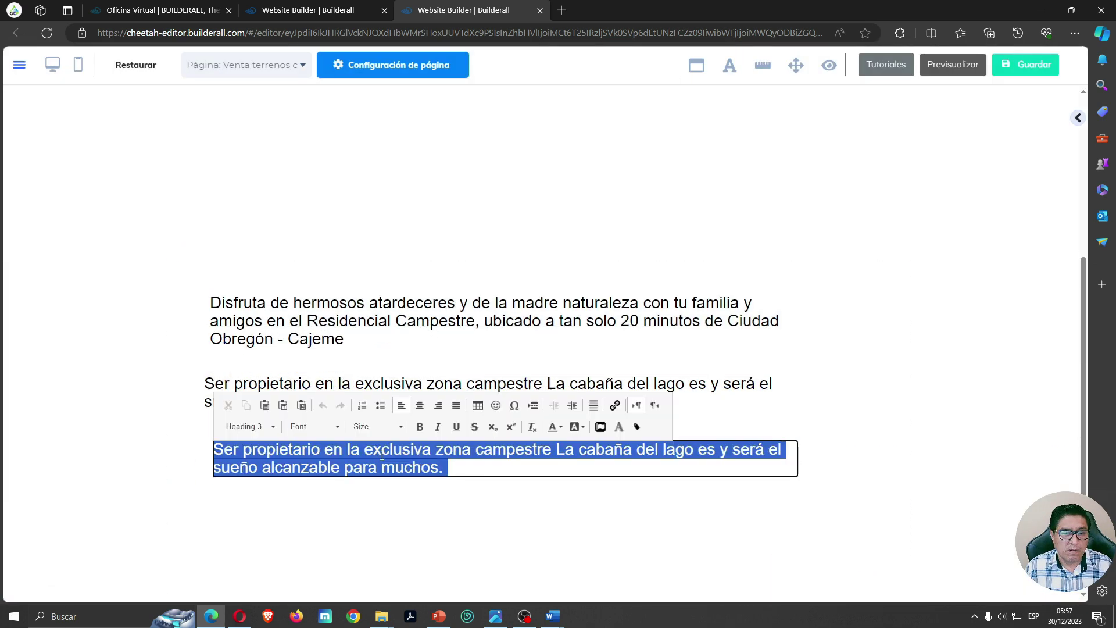
{"action": "key", "text": "ctrl+v"}
{"action": "key", "text": "BackSpace"}
{"action": "left_click", "coordinate": [358, 491]}
{"action": "key", "text": "ctrl+v"}
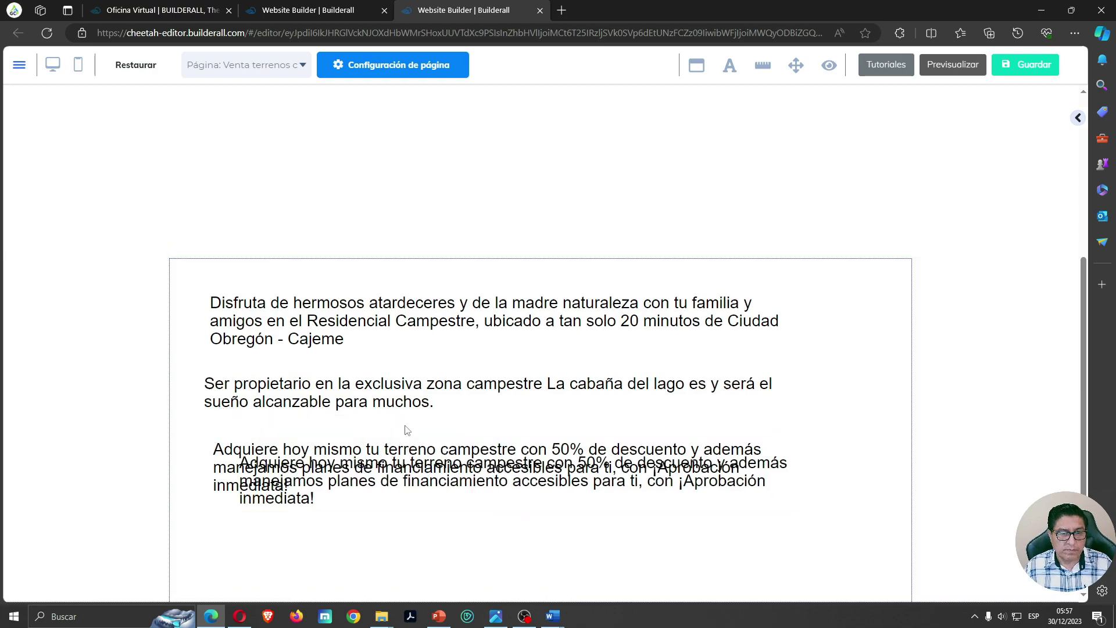
- Replace the fourth text's content with the "Esta es la oportunidad de adquirir un terreno" paragraph, save it, and clone the completed panel
{"action": "double_click", "coordinate": [407, 476]}
{"action": "key", "text": "ctrl+a"}
{"action": "key", "text": "ctrl+v"}
{"action": "left_click", "coordinate": [781, 550]}
{"action": "scroll", "coordinate": [781, 551], "scroll_direction": "down", "scroll_amount": 5}
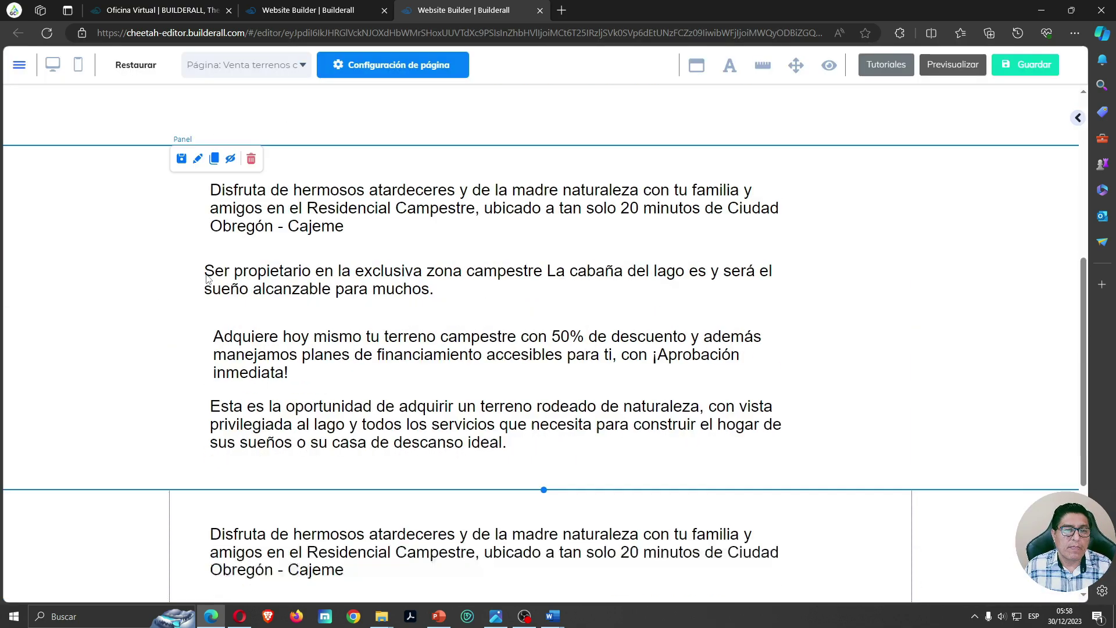
{"action": "key", "text": "Delete"}
{"action": "key", "text": "Return"}
{"action": "key", "text": "Delete"}
{"action": "key", "text": "Return"}
{"action": "key", "text": "Delete"}
{"action": "key", "text": "Return"}
{"action": "key", "text": "Delete"}
{"action": "key", "text": "Return"}
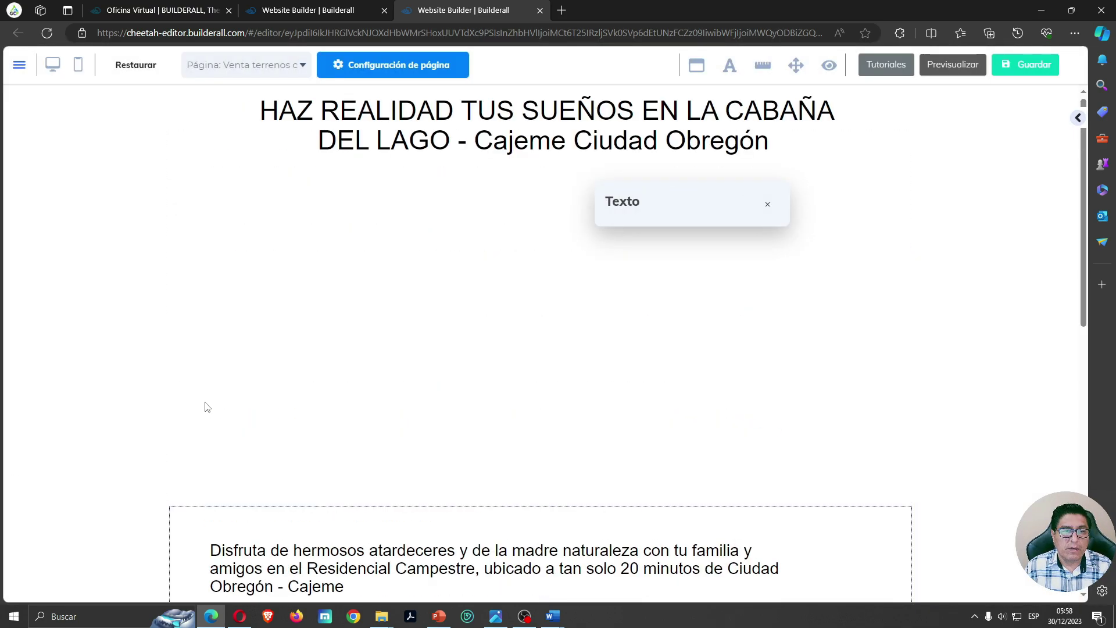
- Open the settings of the empty panel below the title and move the settings window aside
{"action": "left_click", "coordinate": [281, 268]}
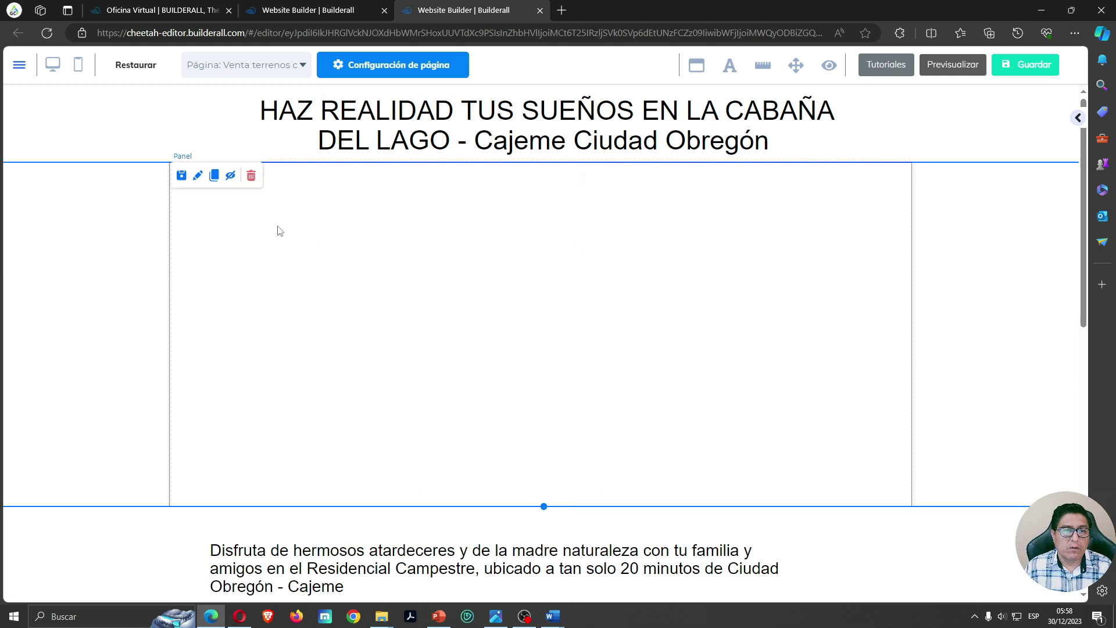
{"action": "left_click", "coordinate": [197, 176]}
{"action": "left_click_drag", "start_coordinate": [728, 196], "coordinate": [886, 161]}
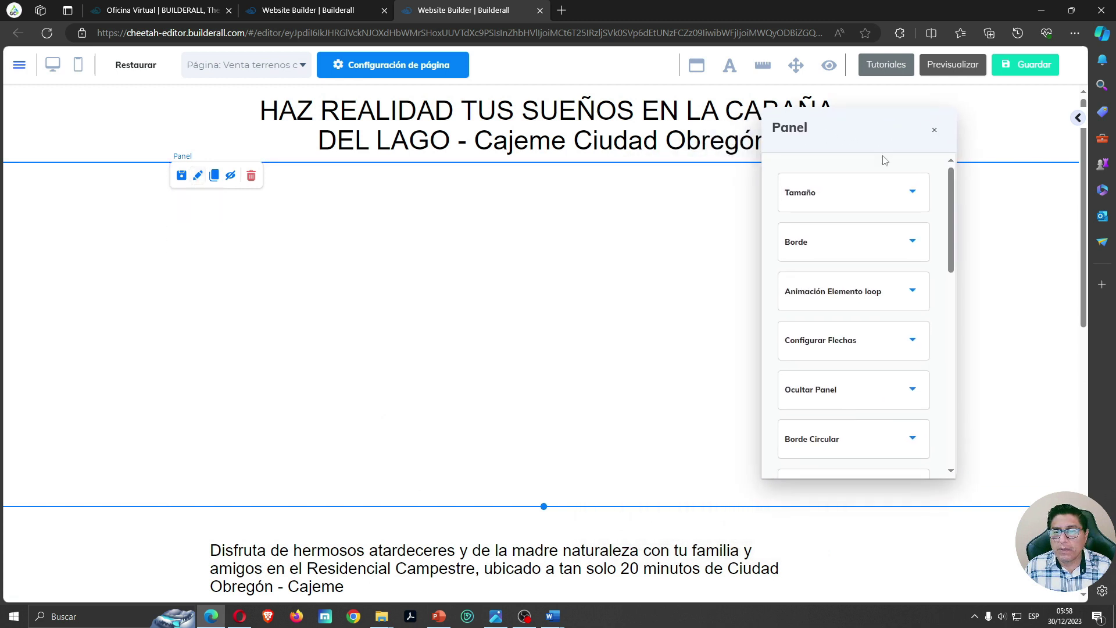